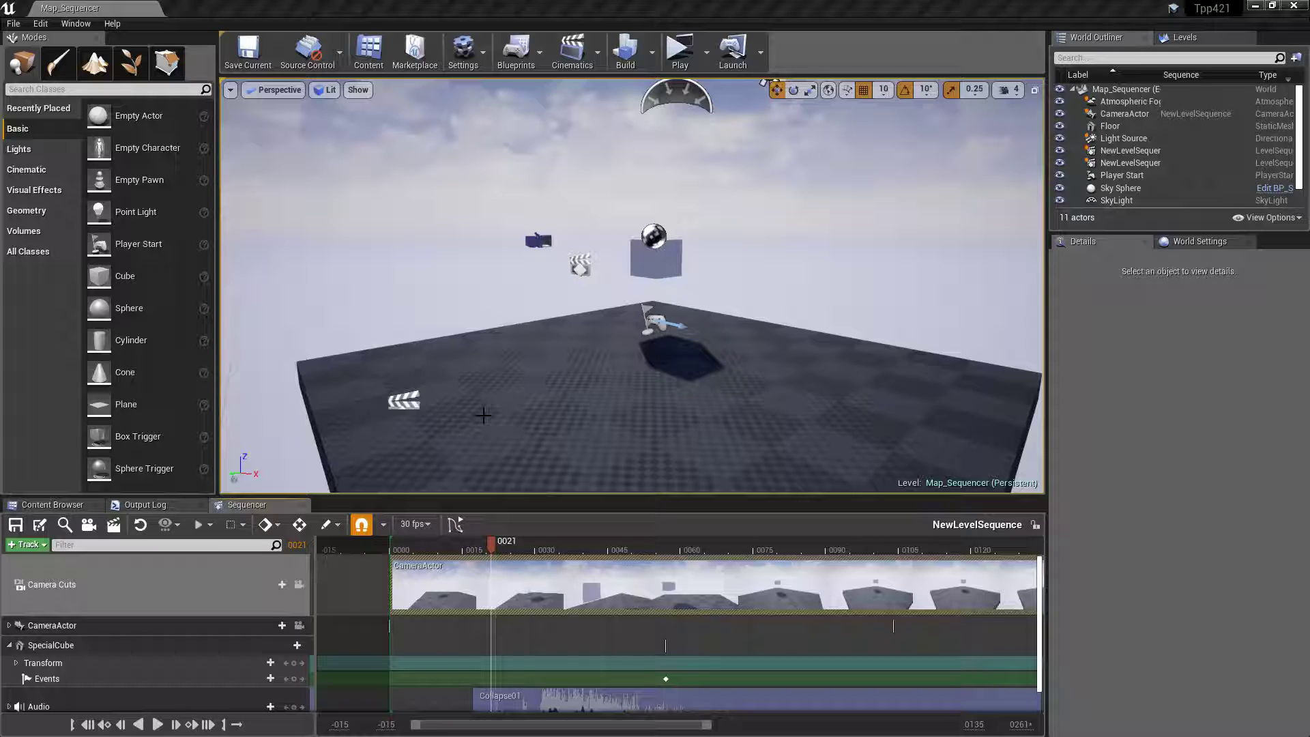
# Open the Sequence Event 0 key on SpecialCube's Events track in the sequence director blueprint
pyautogui.scroll(-2, 433, 612)
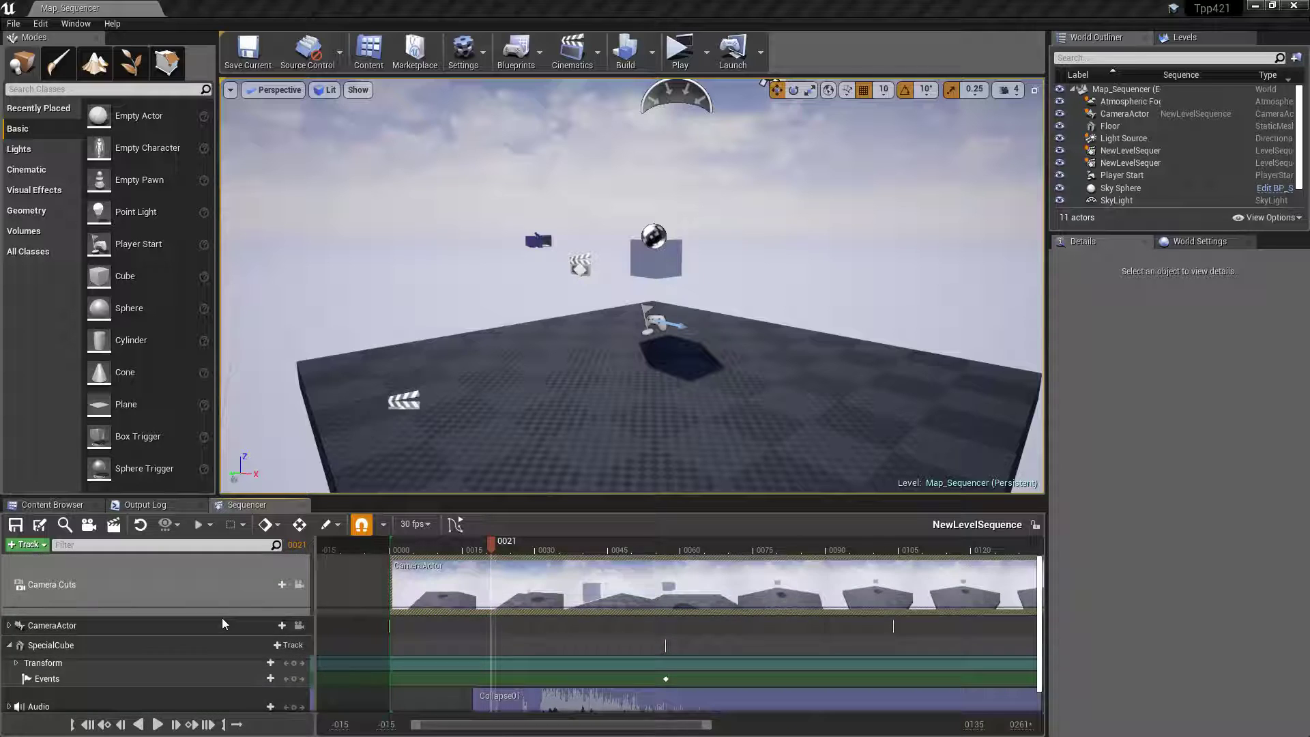
pyautogui.click(108, 617)
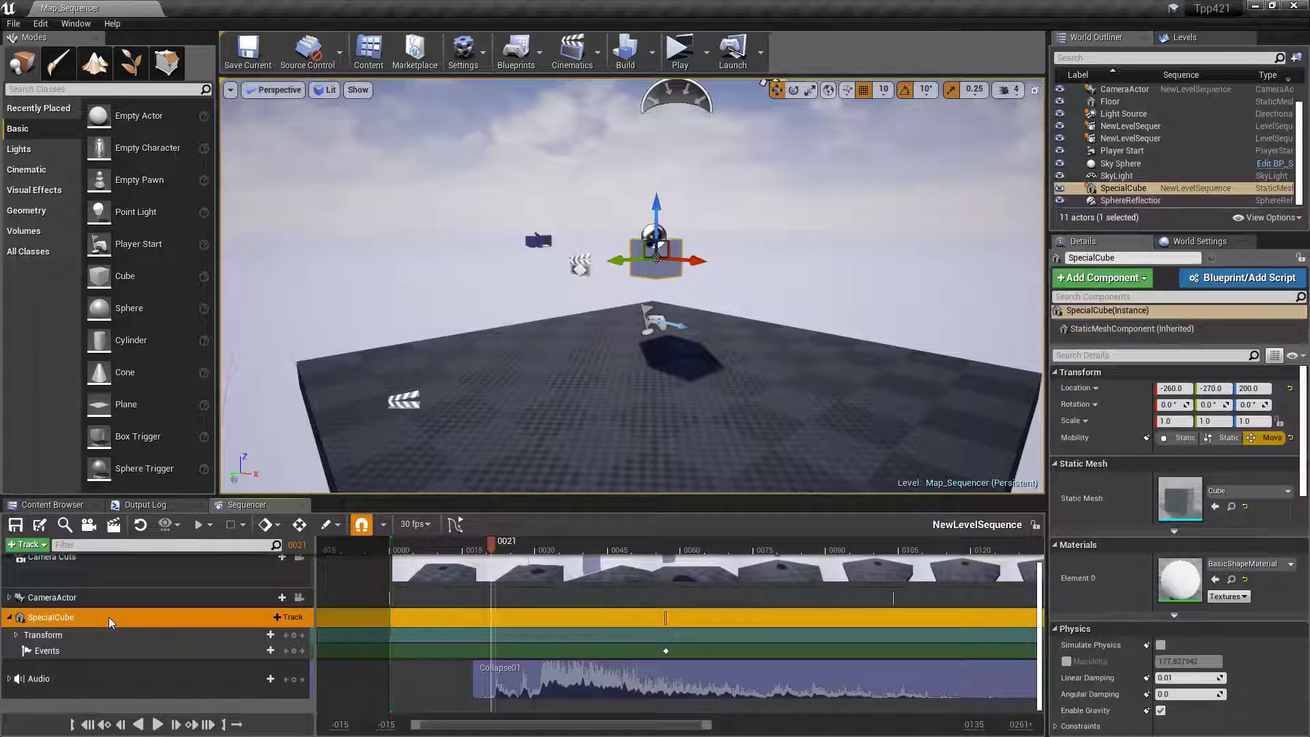
pyautogui.click(121, 651)
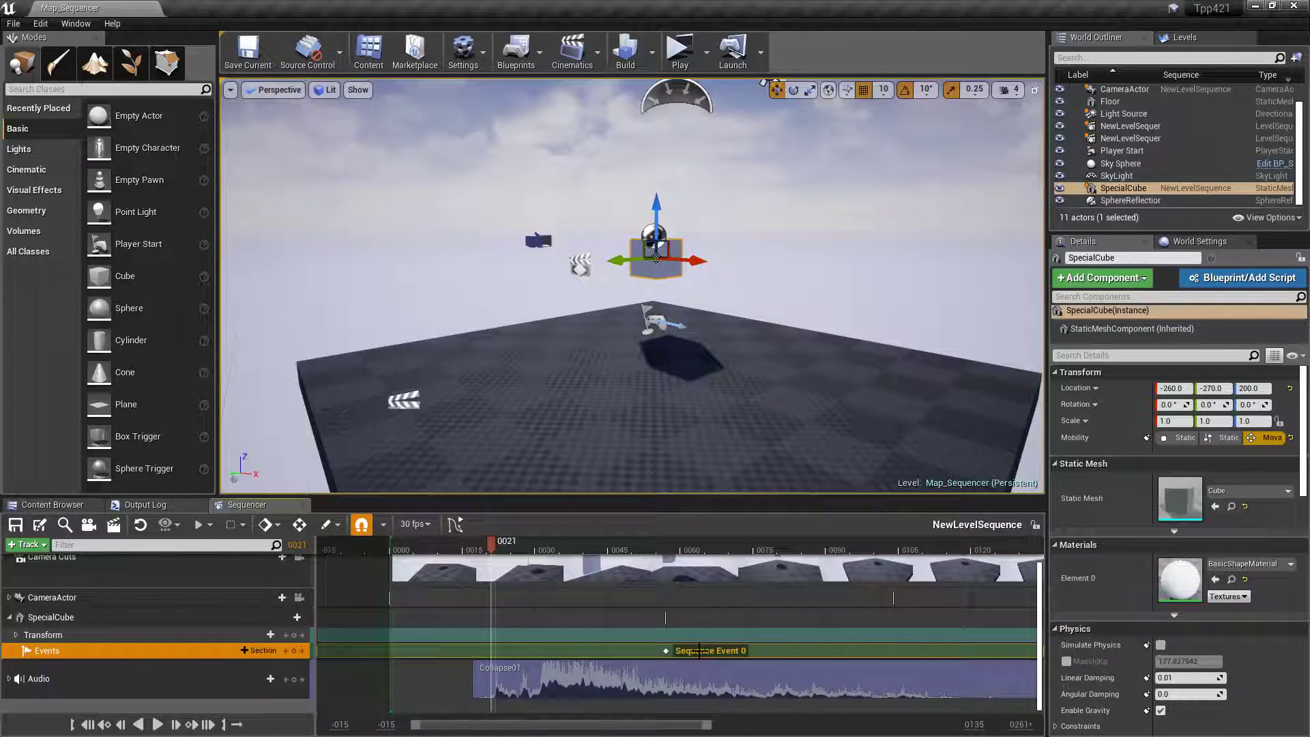
pyautogui.doubleClick(666, 651)
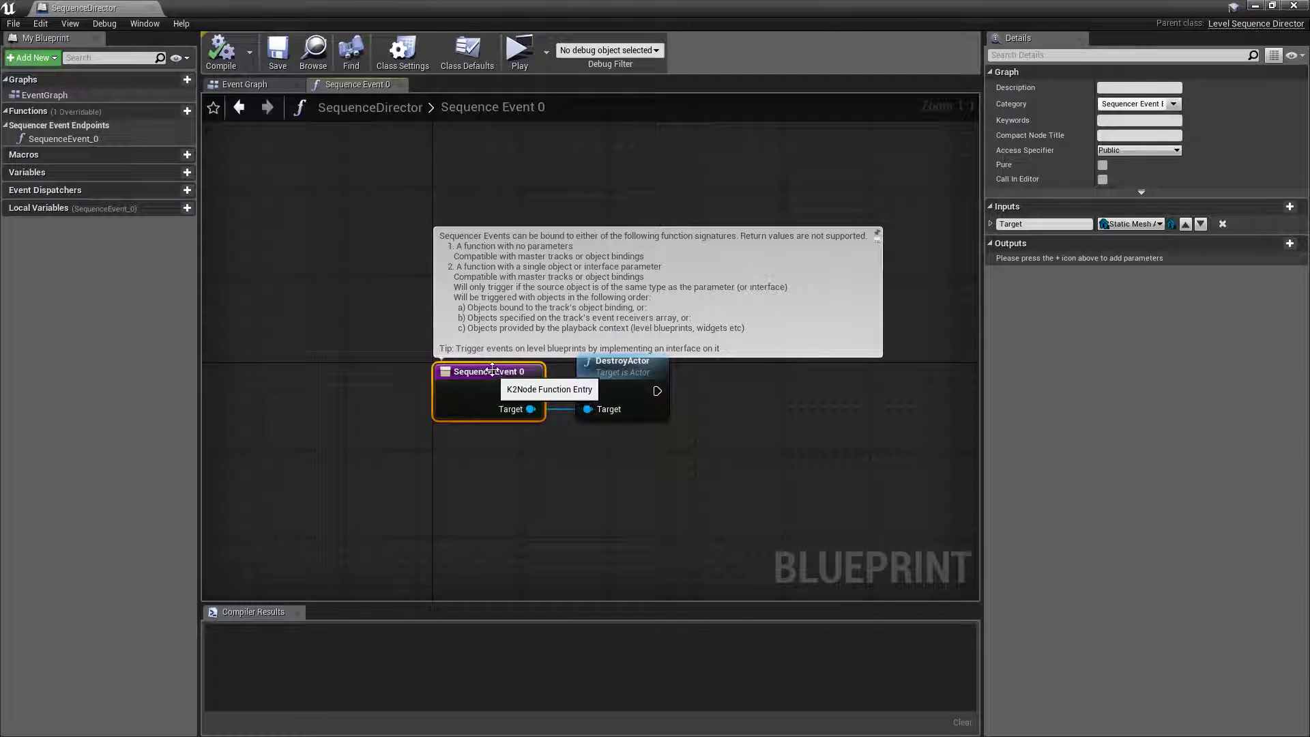
# Examine how Sequence Event 0's Target input and DestroyActor node relate to SpecialCube's Events track in the level sequence
pyautogui.click(132, 6)
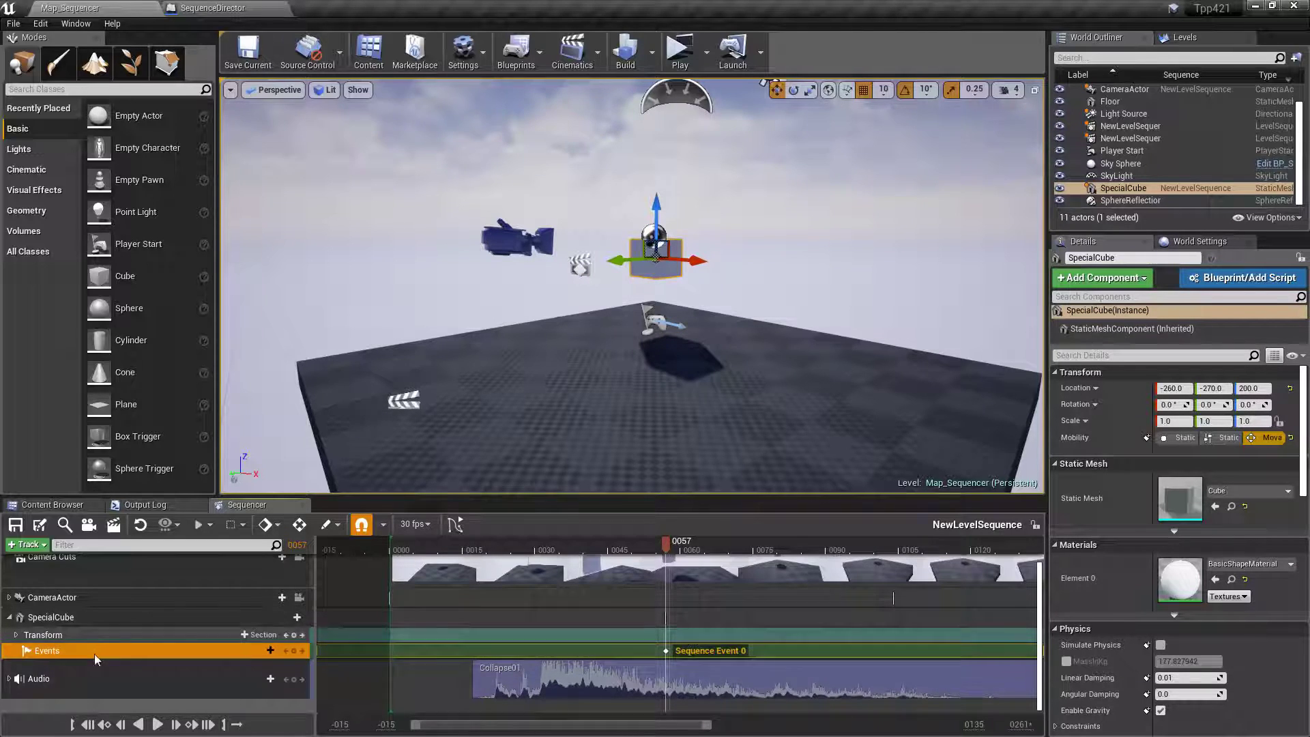
pyautogui.click(224, 6)
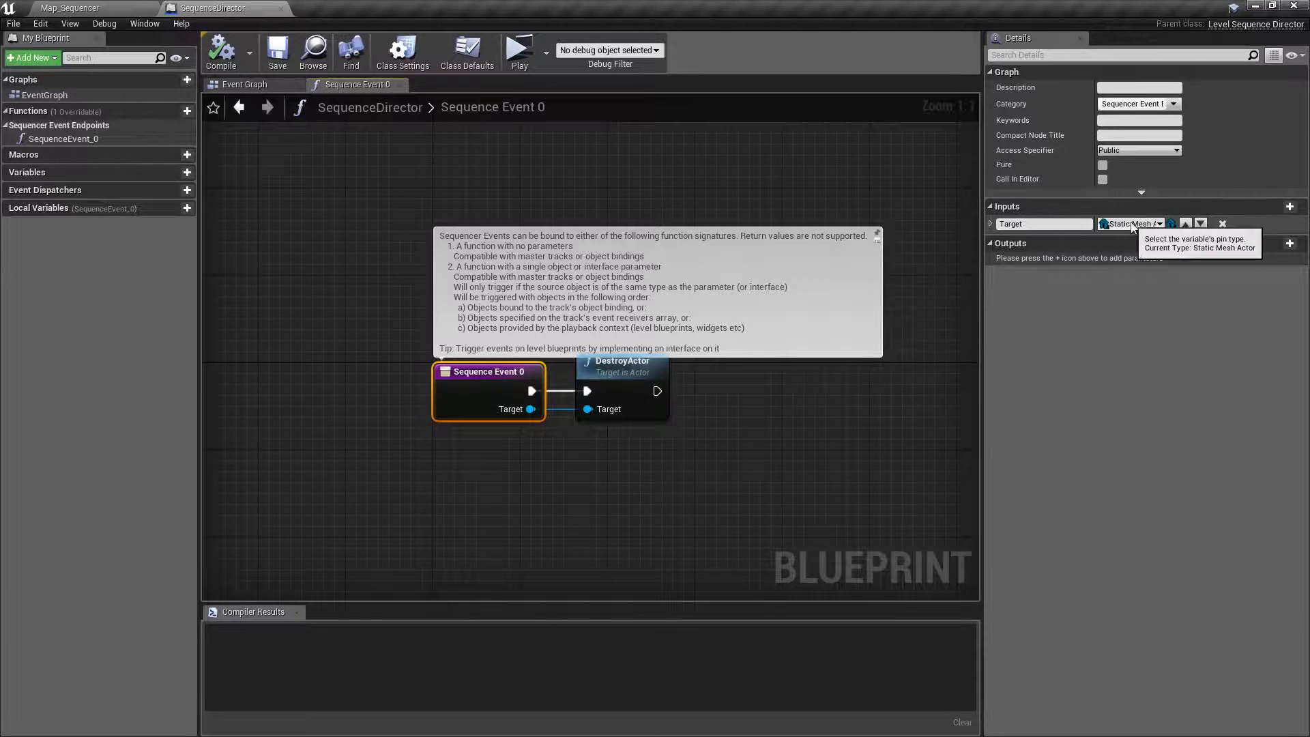
pyautogui.click(68, 8)
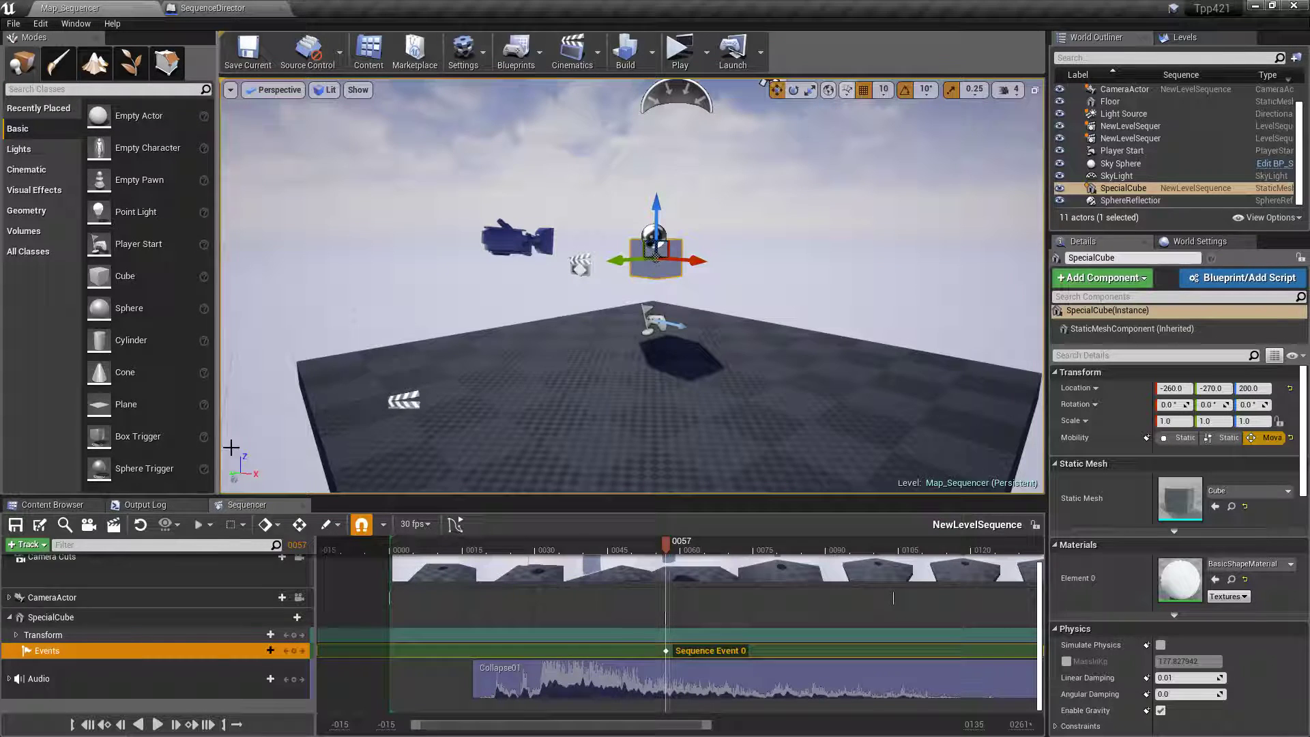
pyautogui.click(240, 6)
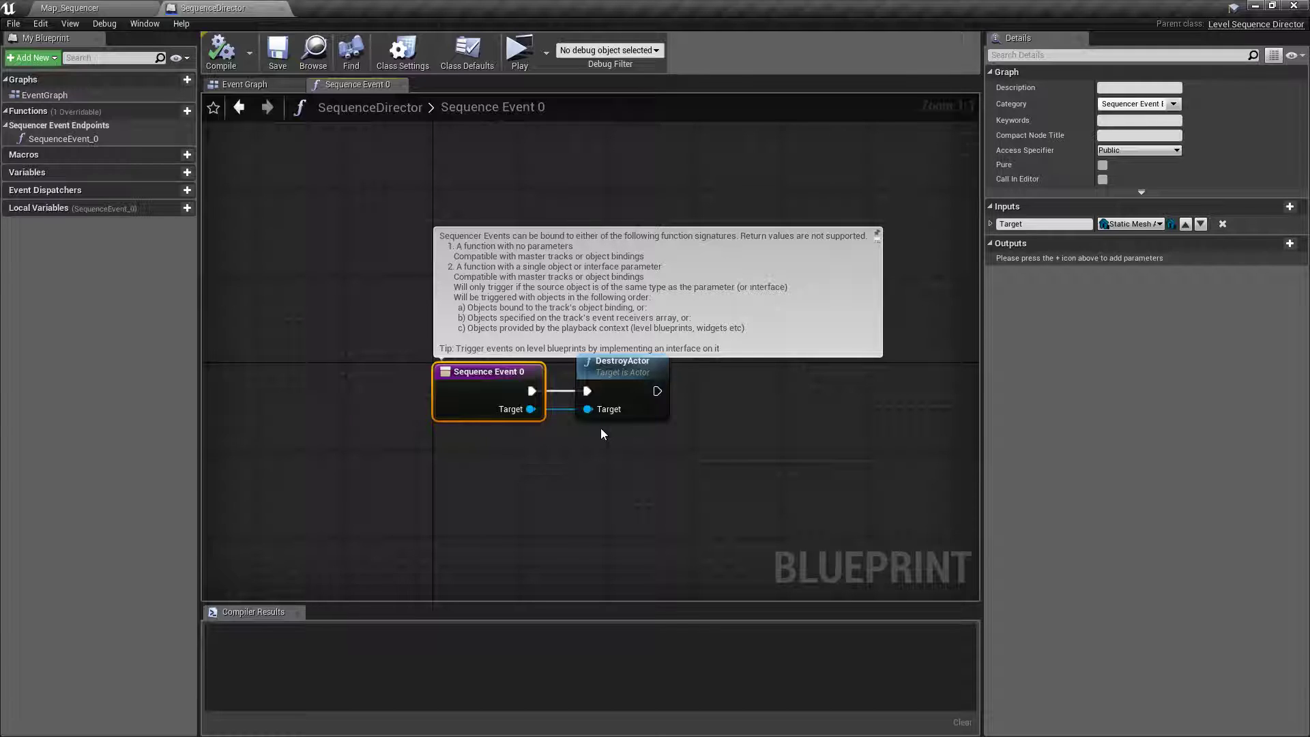
pyautogui.click(633, 360)
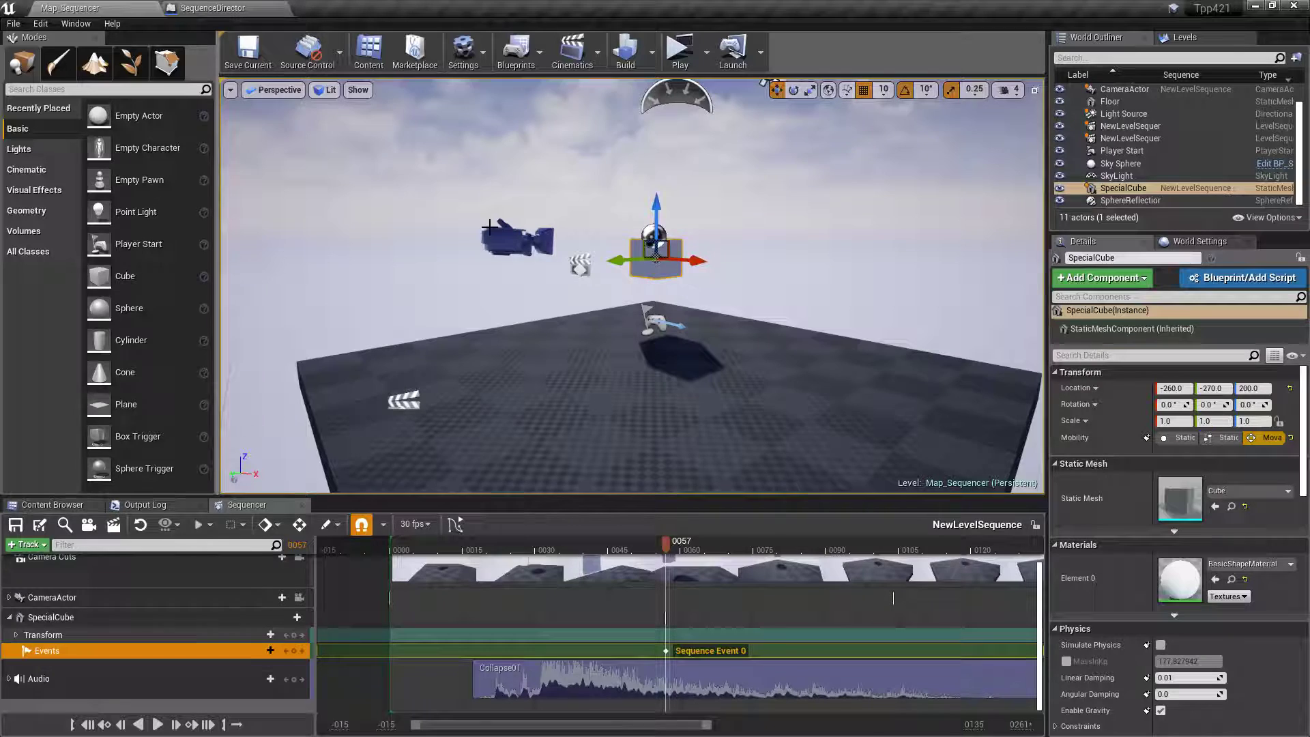
# Lower the system volume, play the level in a separate preview window and close it
pyautogui.press('XF86AudioLowerVolume')
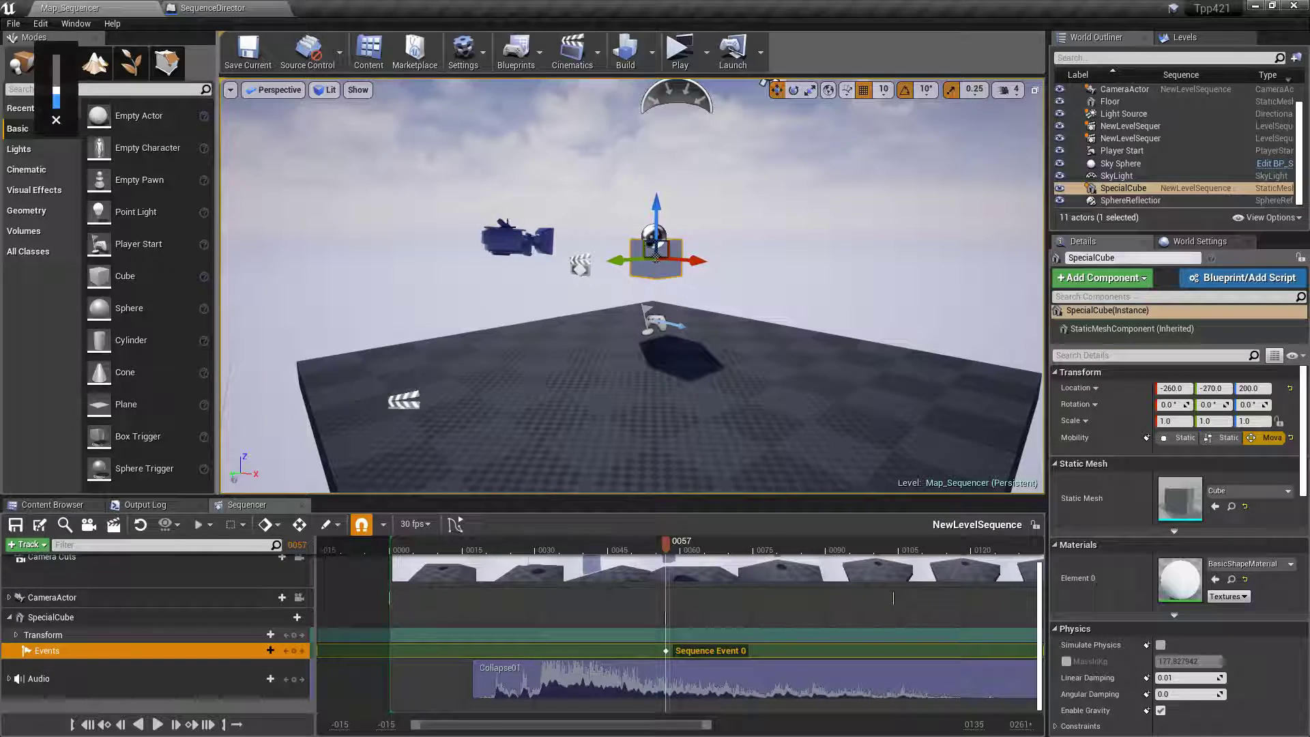
pyautogui.click(677, 54)
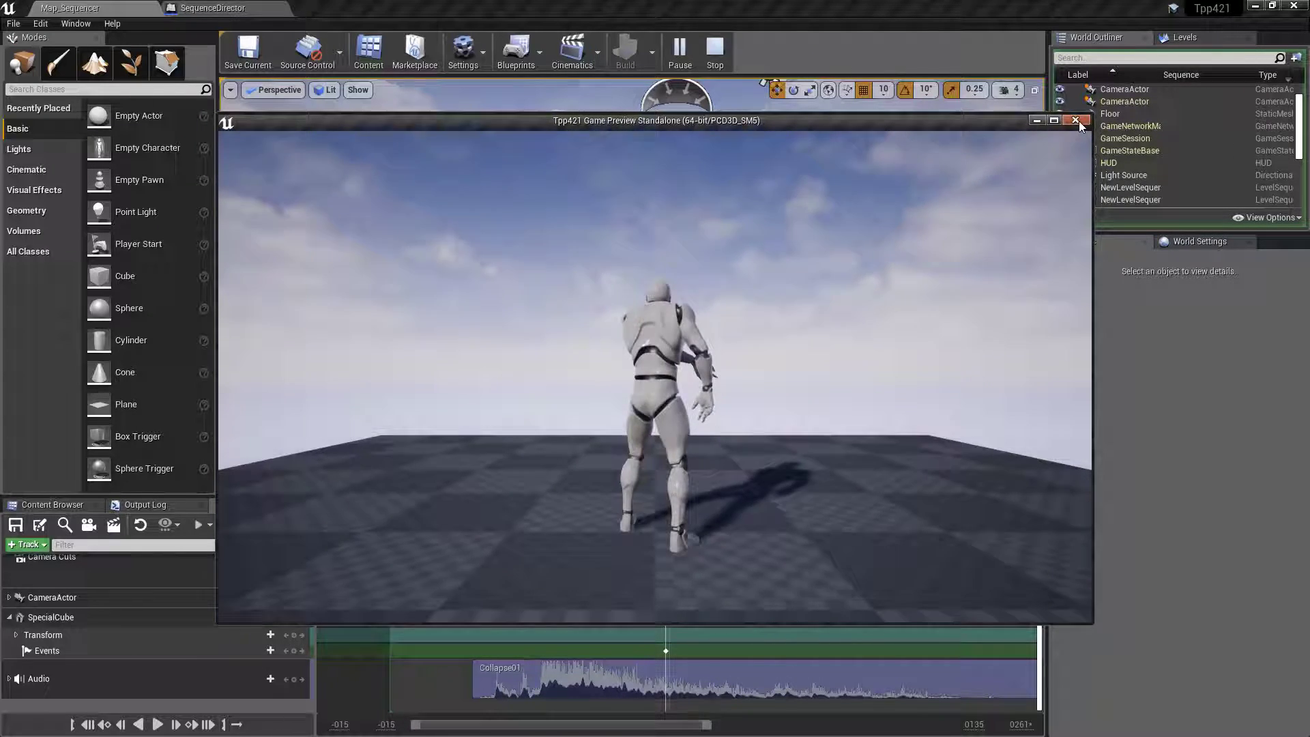
pyautogui.click(1076, 121)
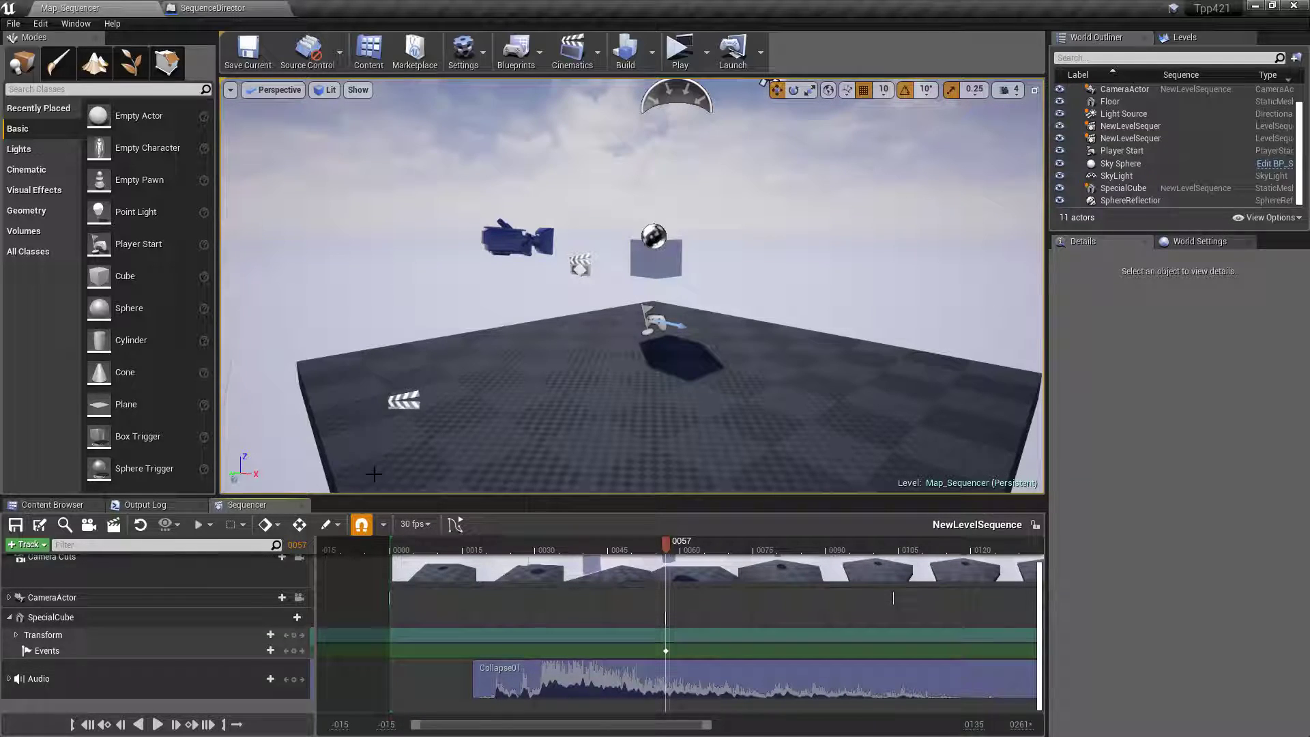
# View the details of the ABC_Cloth_00 geometry cache asset, and close it along with the SequenceDirector blueprint
pyautogui.click(55, 505)
pyautogui.doubleClick(304, 581)
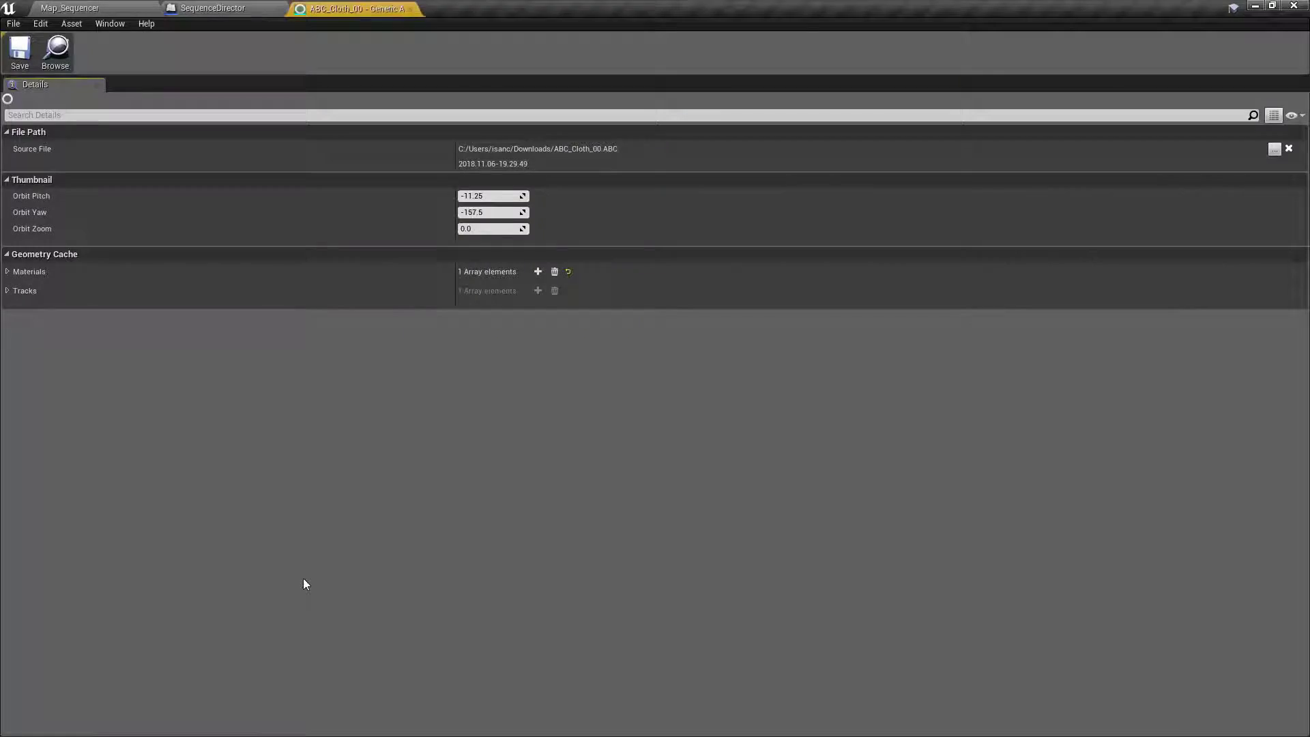
pyautogui.click(410, 8)
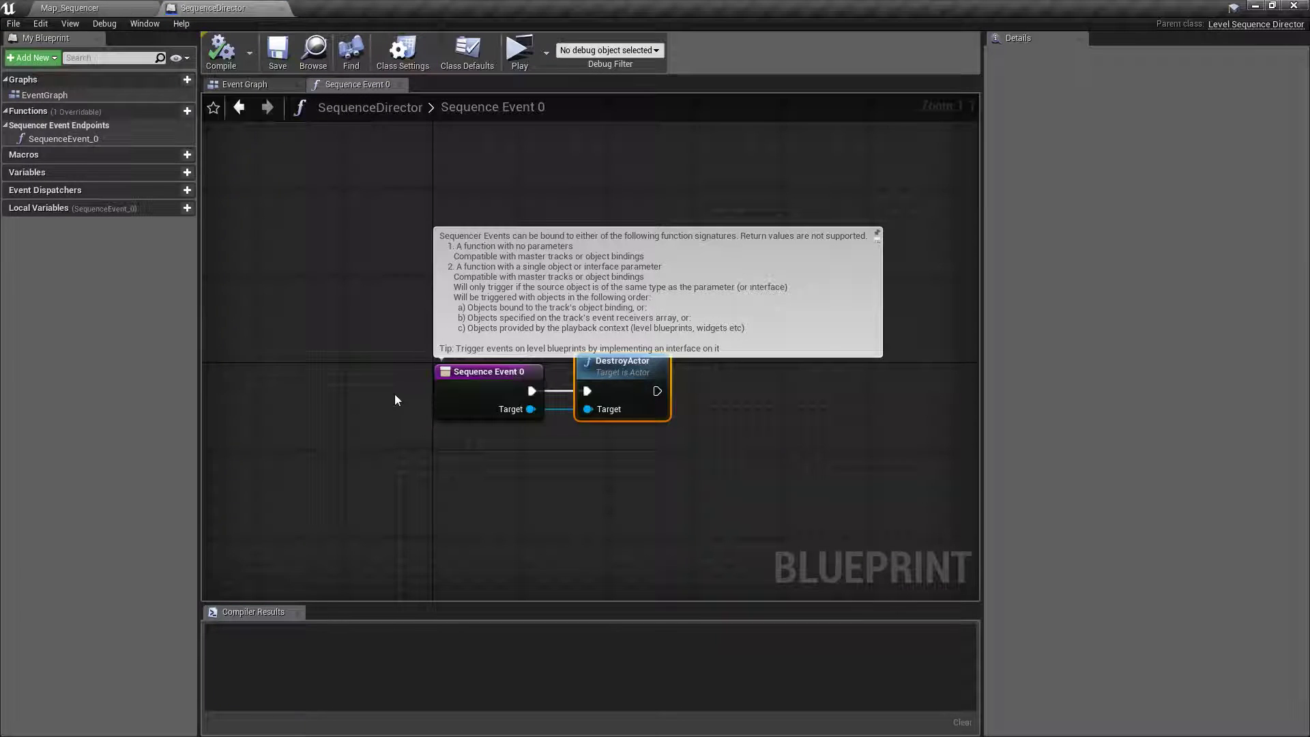
pyautogui.click(280, 9)
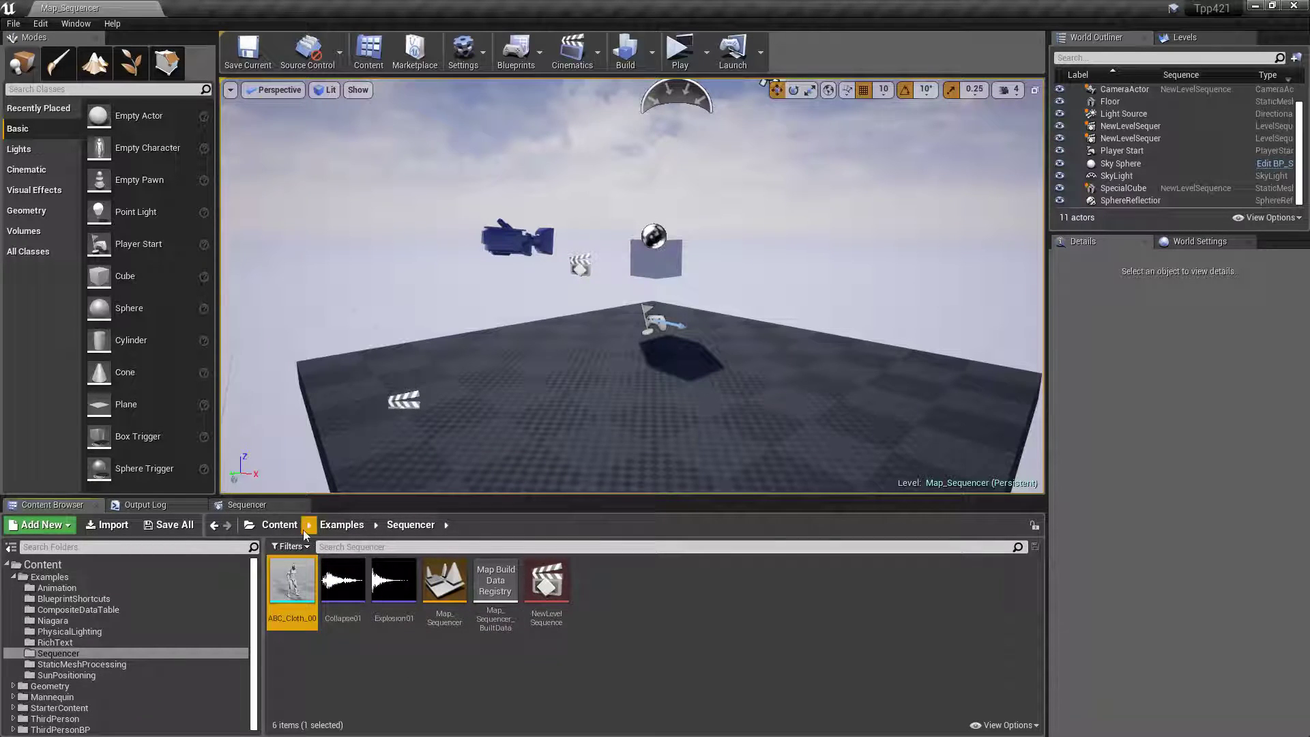
pyautogui.click(253, 505)
pyautogui.click(27, 545)
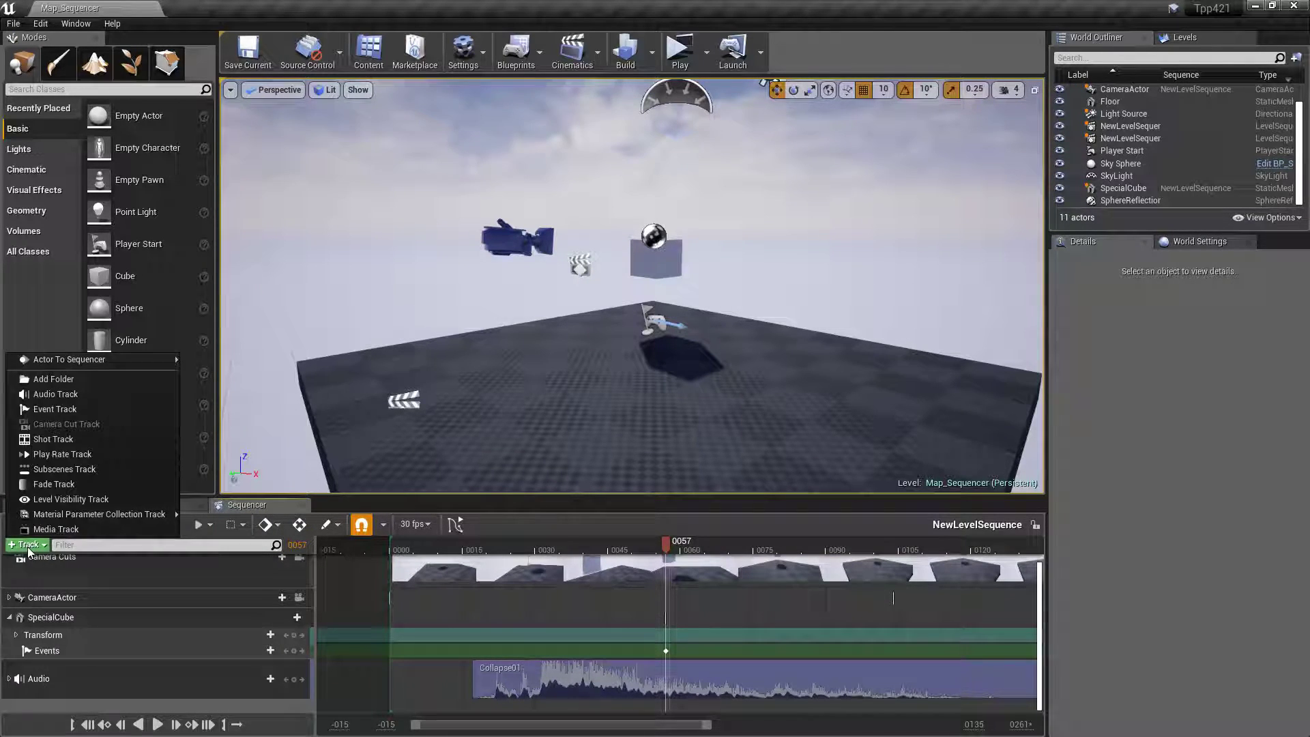
pyautogui.moveTo(68, 514)
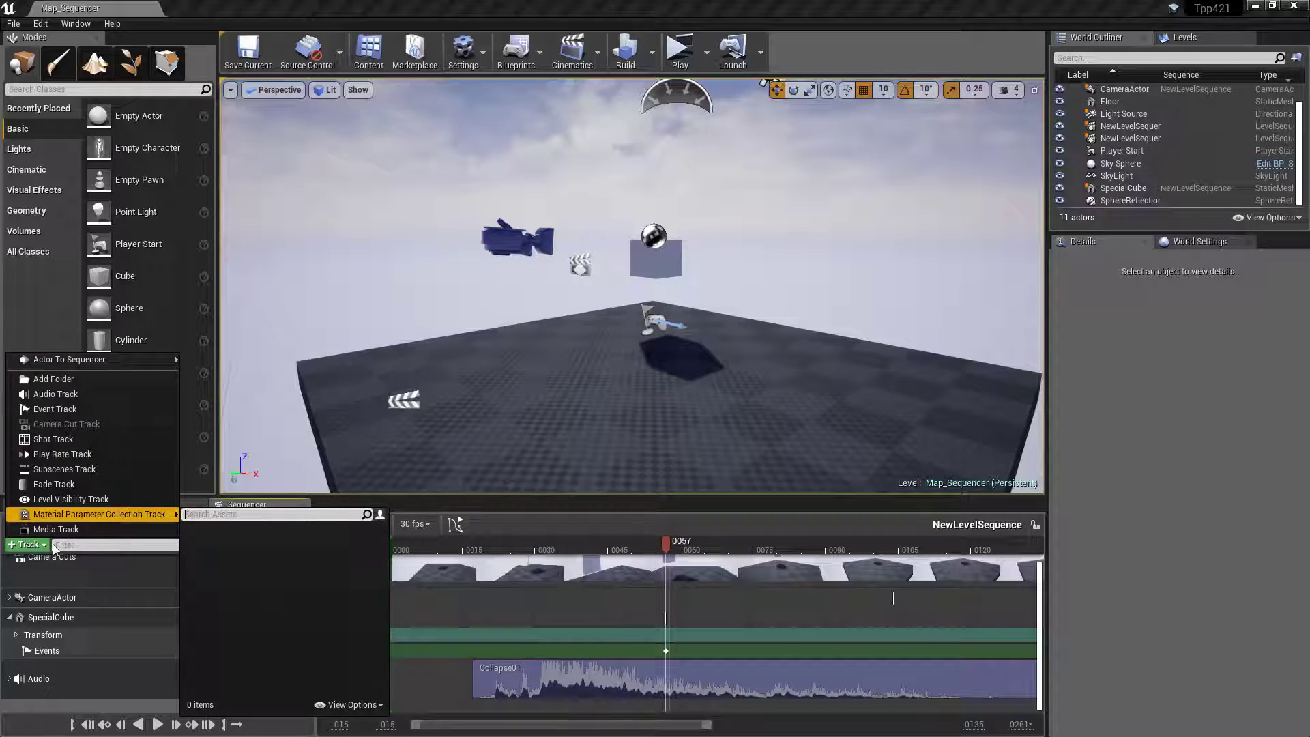
pyautogui.press('Escape')
# Place the ABC_Cloth_00 geometry cache in the level above the floor and rotate it 90° about X
pyautogui.click(52, 505)
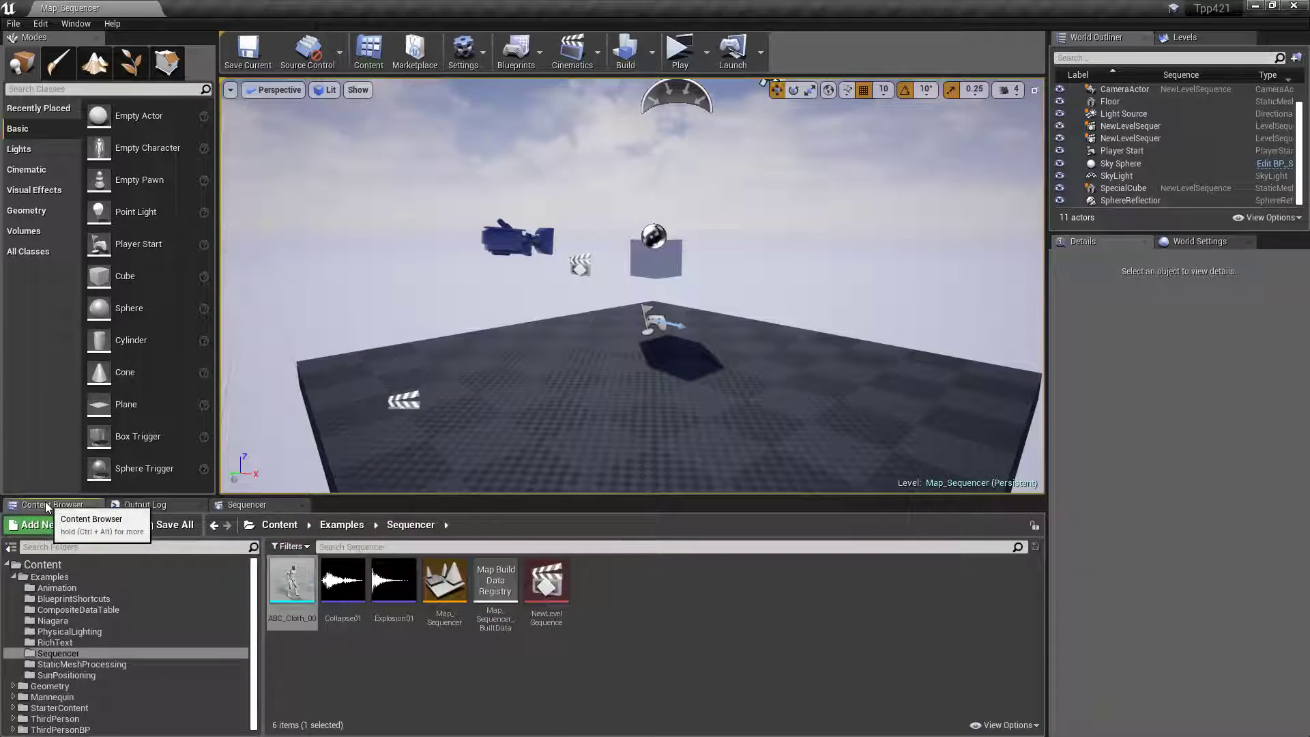
pyautogui.moveTo(275, 586); pyautogui.dragTo(430, 352)
pyautogui.press('e')
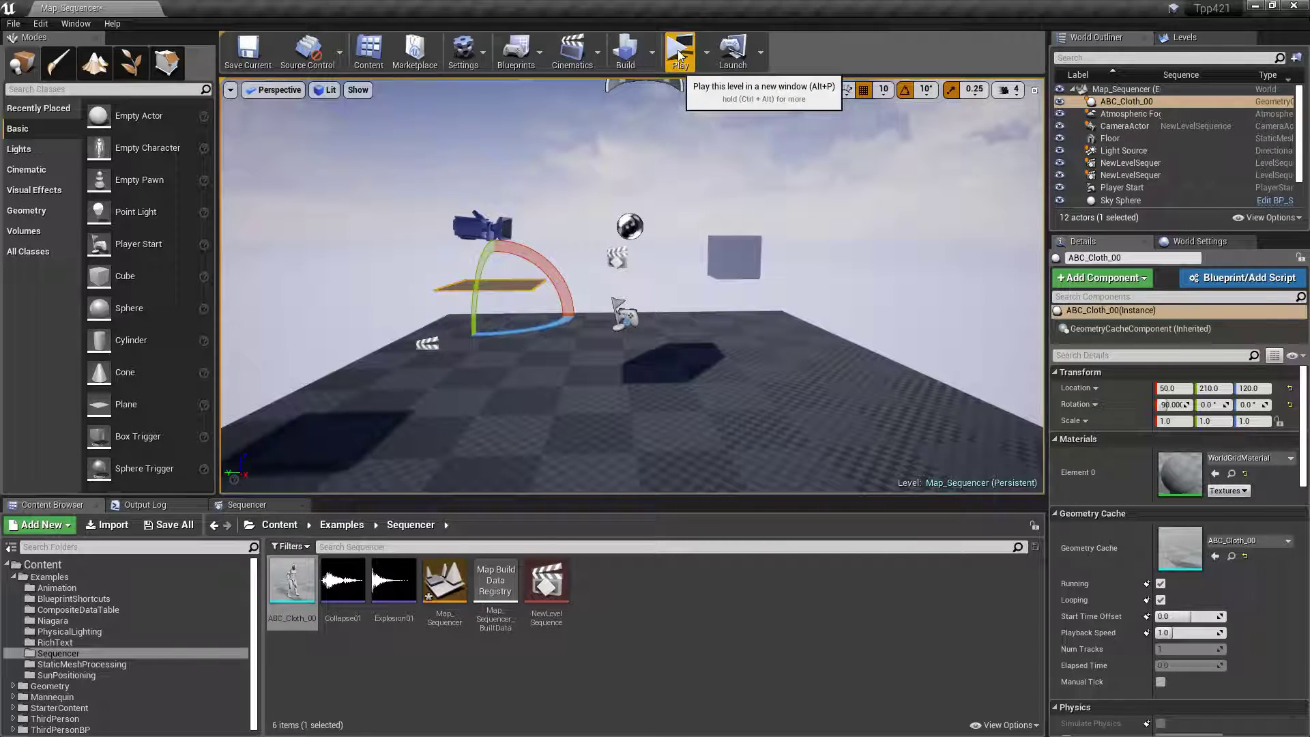
pyautogui.click(706, 61)
pyautogui.click(744, 116)
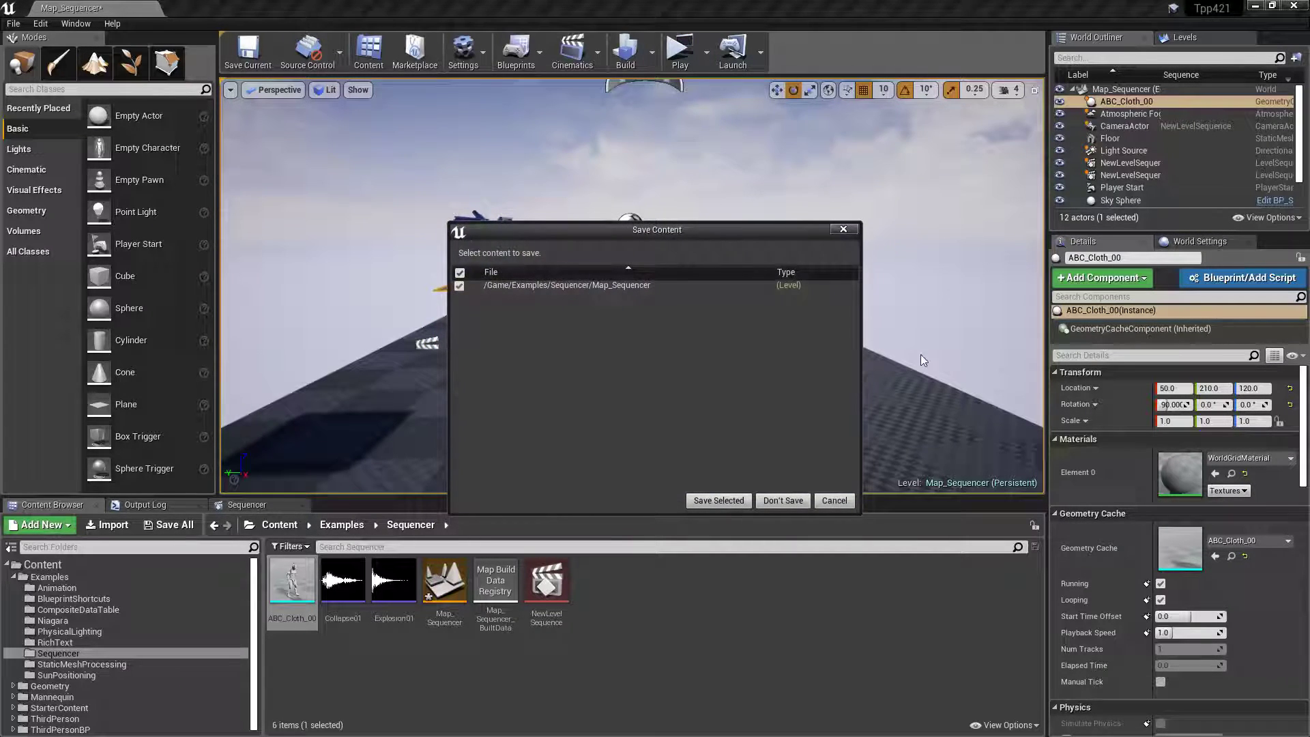
pyautogui.click(843, 230)
# Play the level in the active viewport to preview the cloth animation, and stop it
pyautogui.click(708, 53)
pyautogui.click(727, 91)
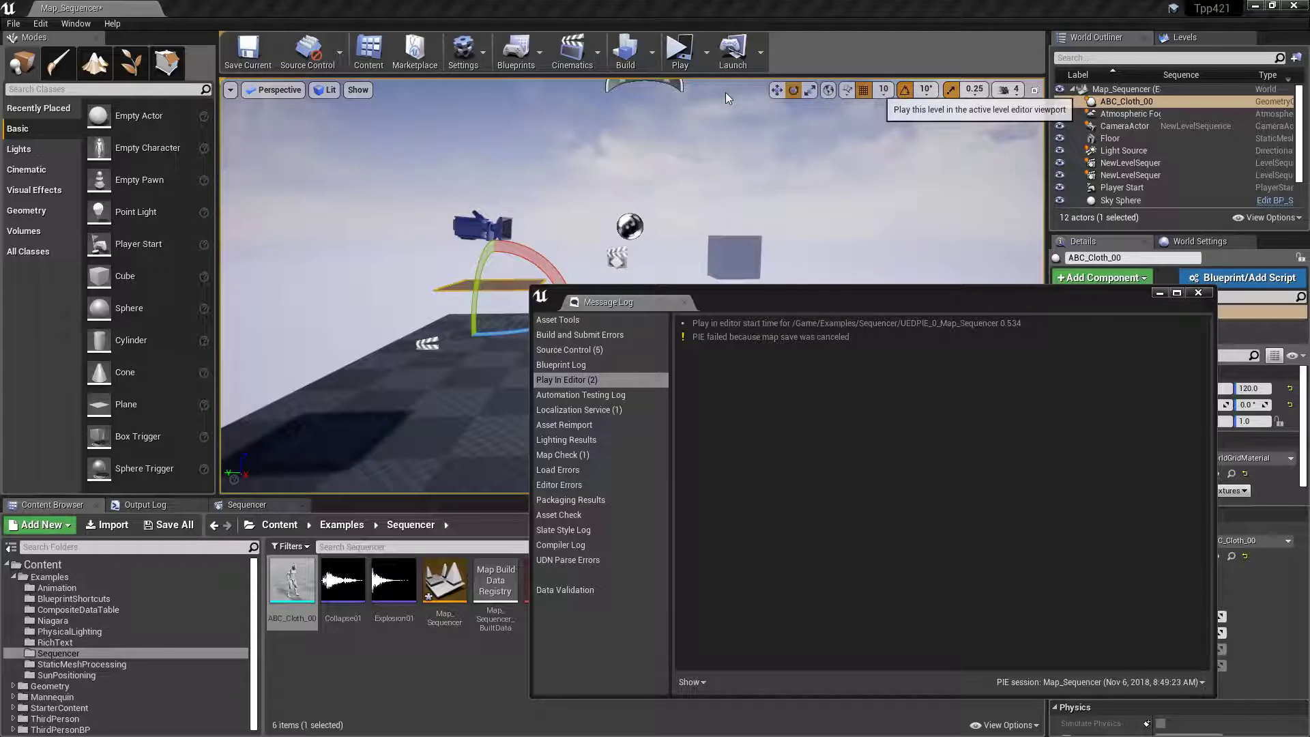
pyautogui.click(1197, 293)
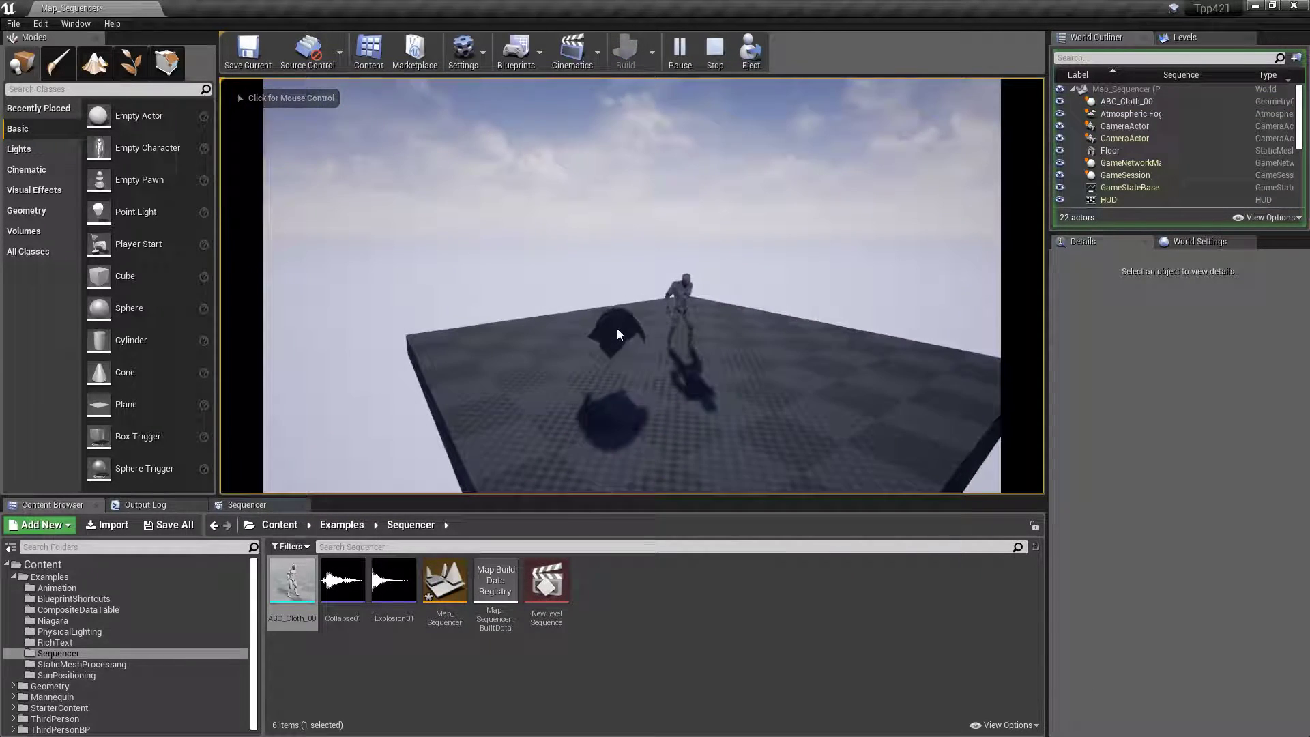
pyautogui.click(715, 53)
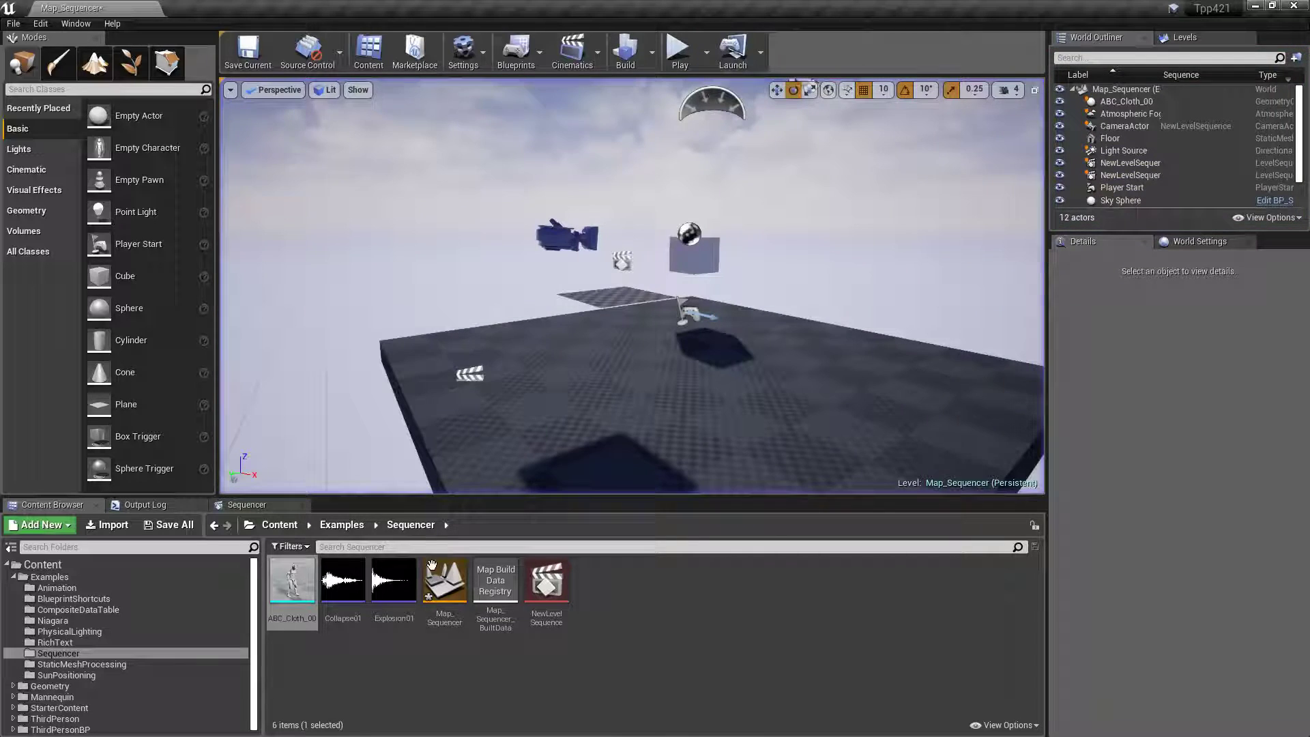
# Add the ABC_Cloth_00 actor to NewLevelSequence
pyautogui.click(229, 506)
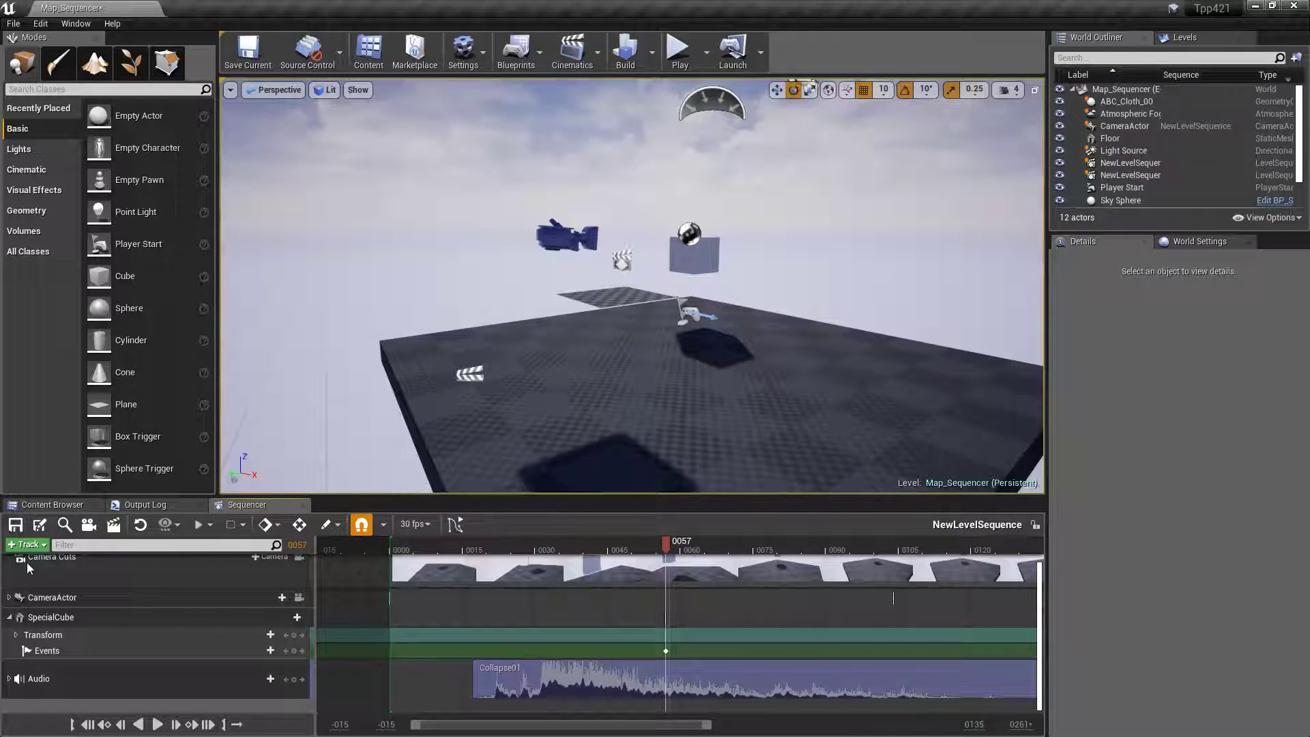
pyautogui.click(27, 544)
pyautogui.moveTo(75, 358)
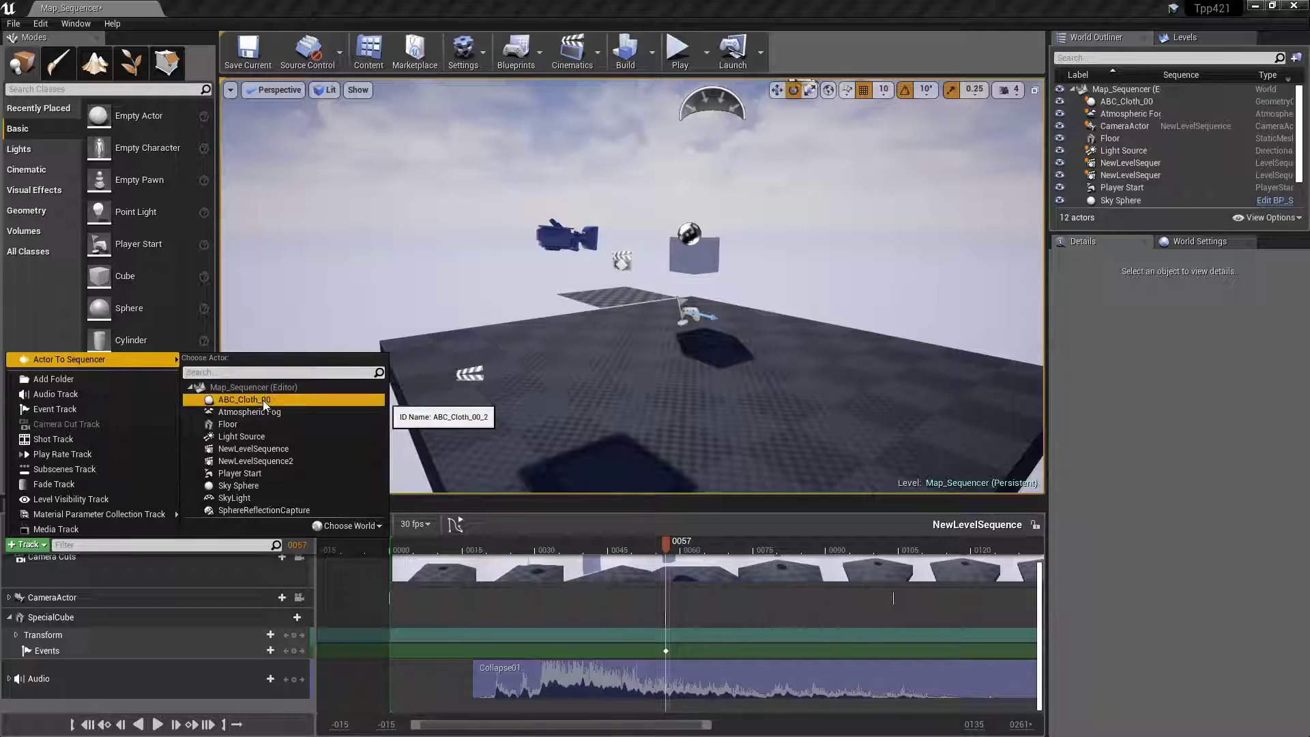
pyautogui.click(244, 400)
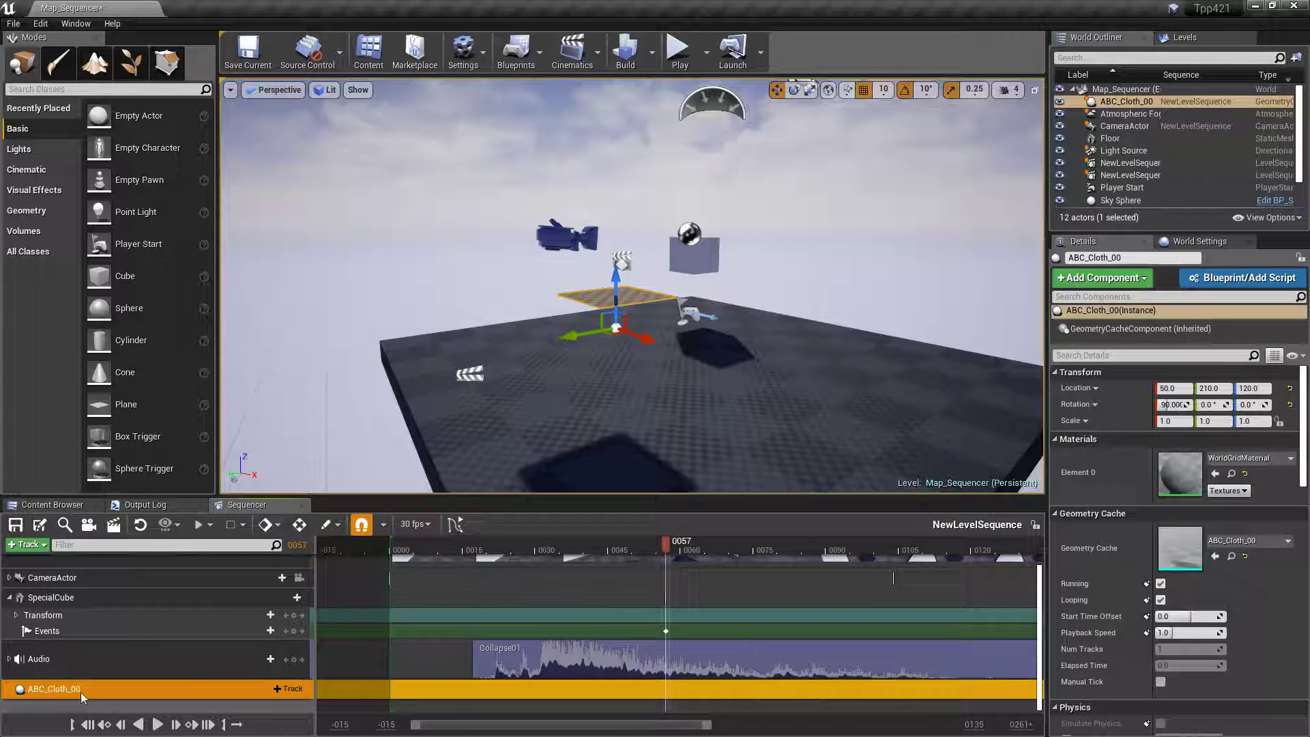
# Add a Geometry Cache track to ABC_Cloth_00, move its section to about frame 2 and scrub the playhead to frame 86
pyautogui.click(287, 688)
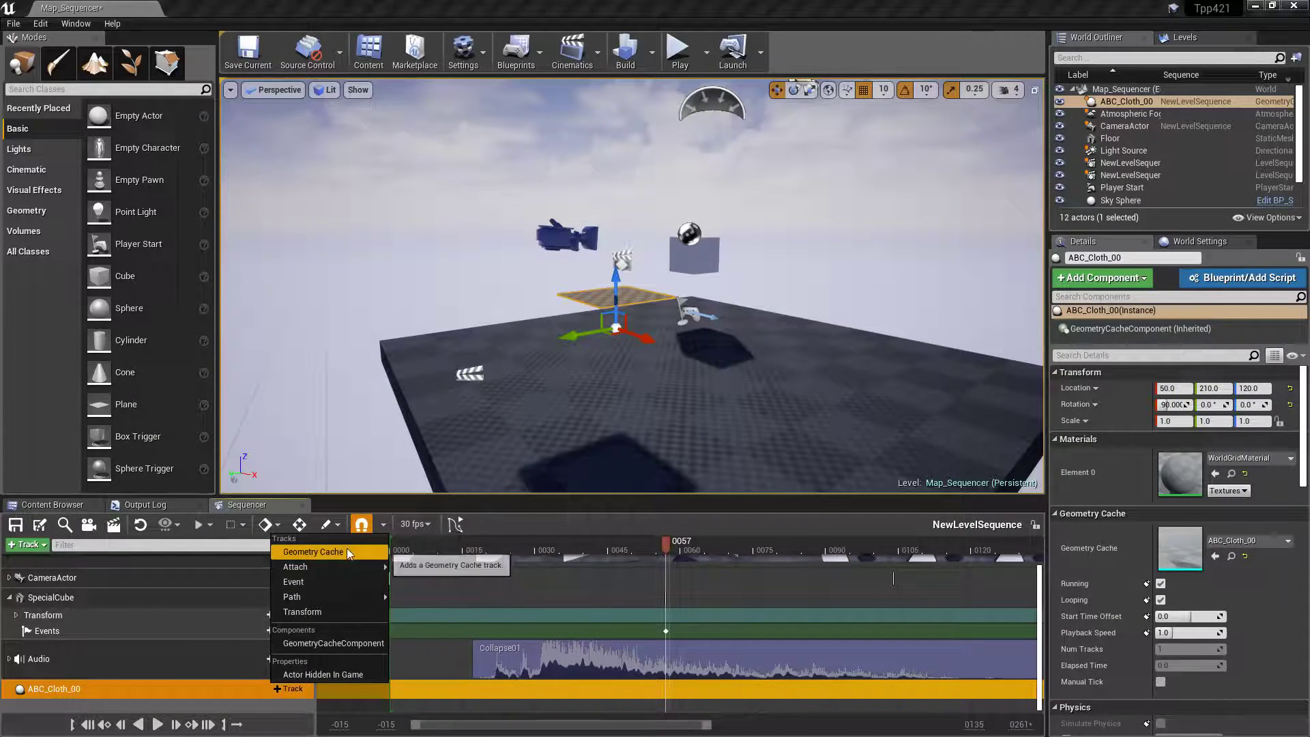
pyautogui.click(321, 551)
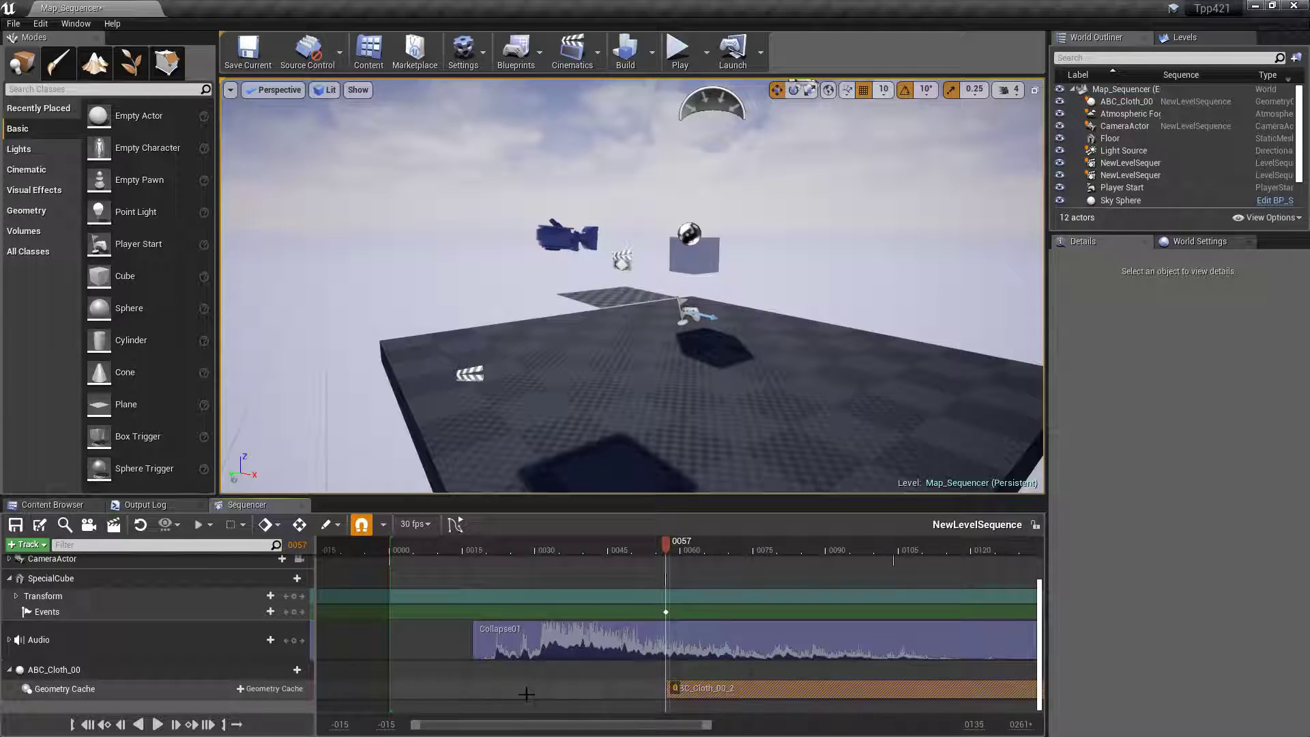
pyautogui.moveTo(668, 688); pyautogui.dragTo(399, 690)
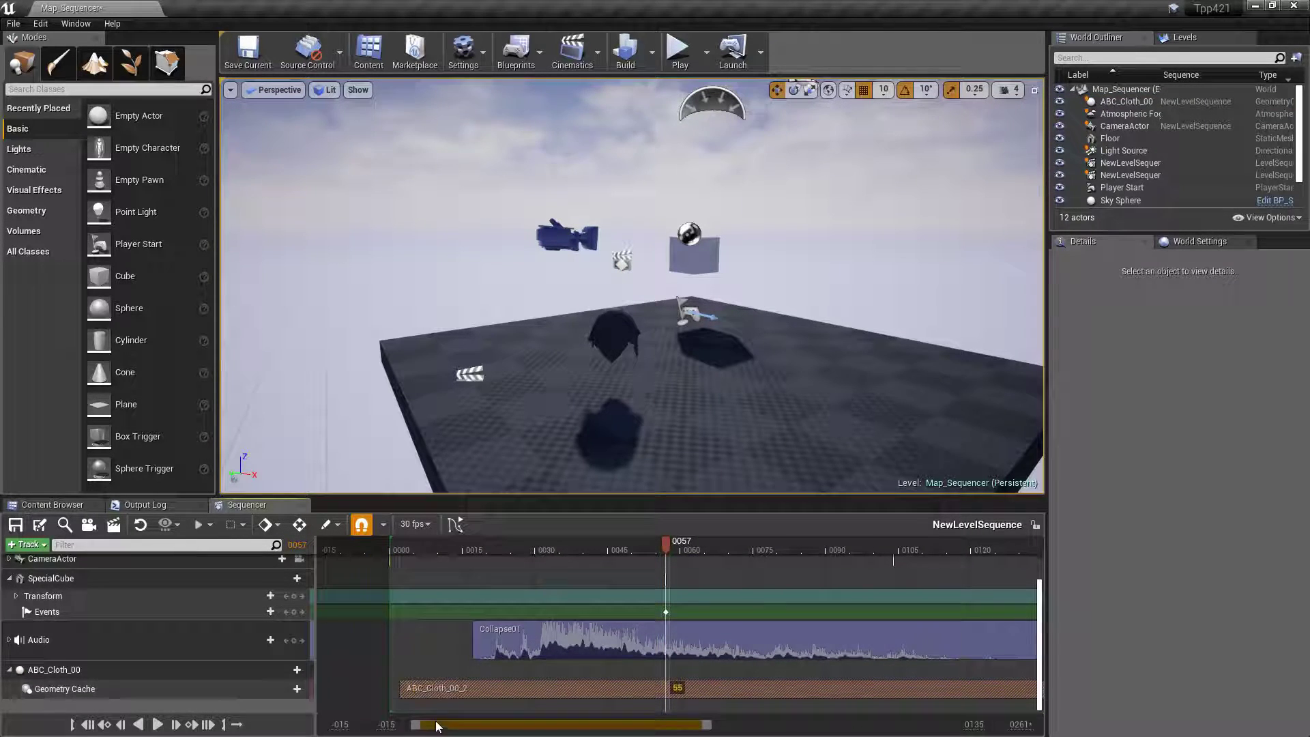
pyautogui.moveTo(667, 539); pyautogui.dragTo(807, 562)
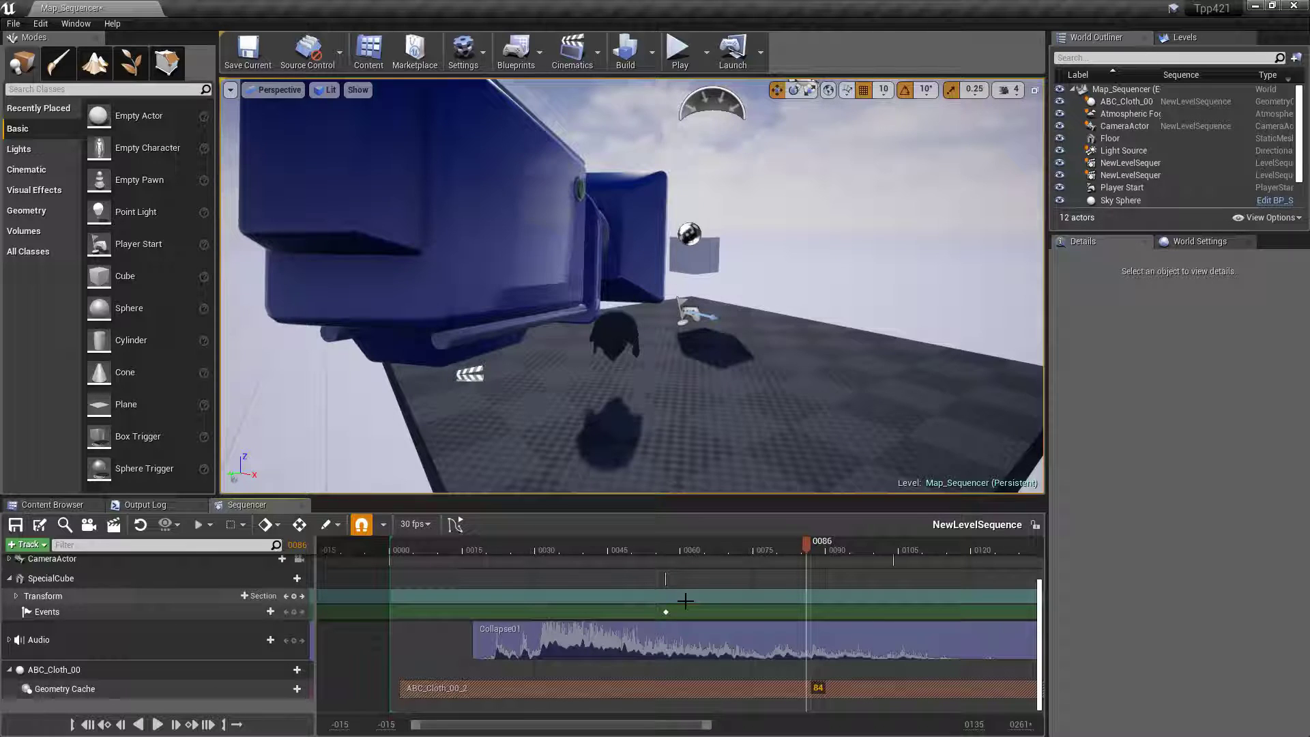
# Delete ABC_Cloth_00 and its Geometry Cache track from the sequence
pyautogui.click(74, 670)
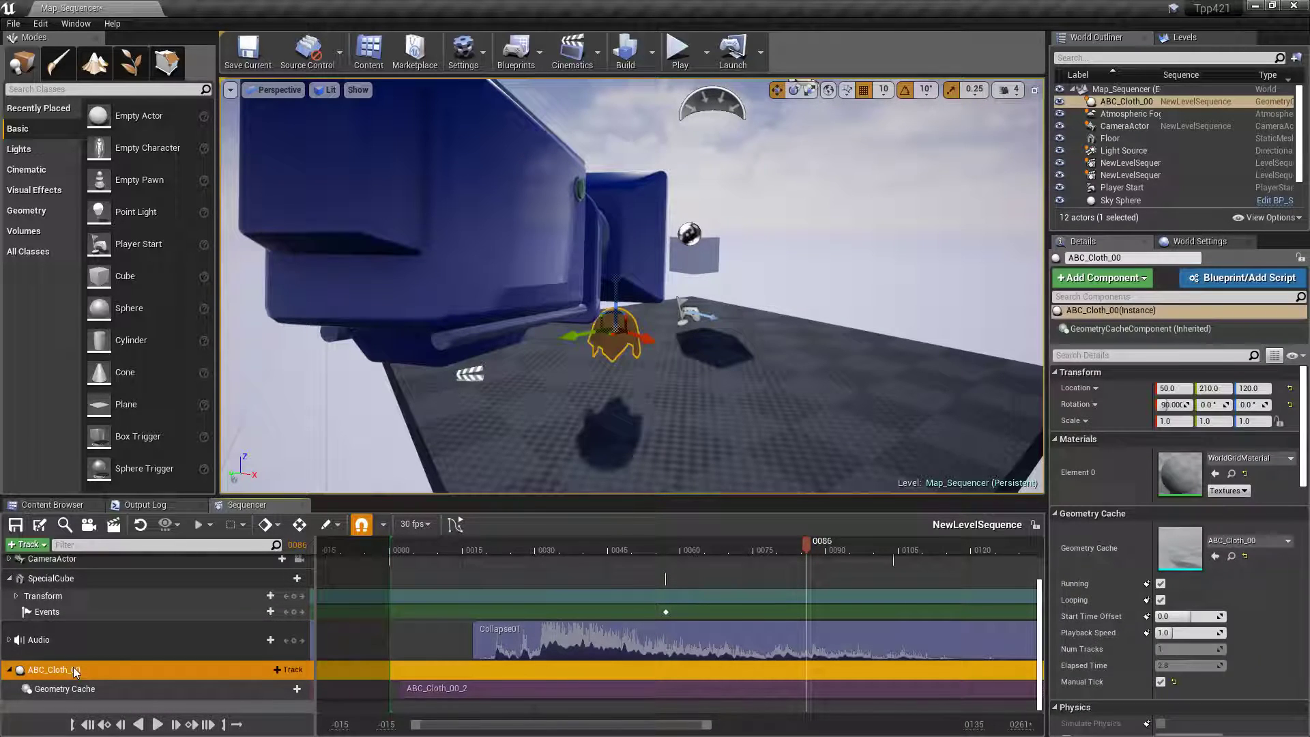
pyautogui.press('Delete')
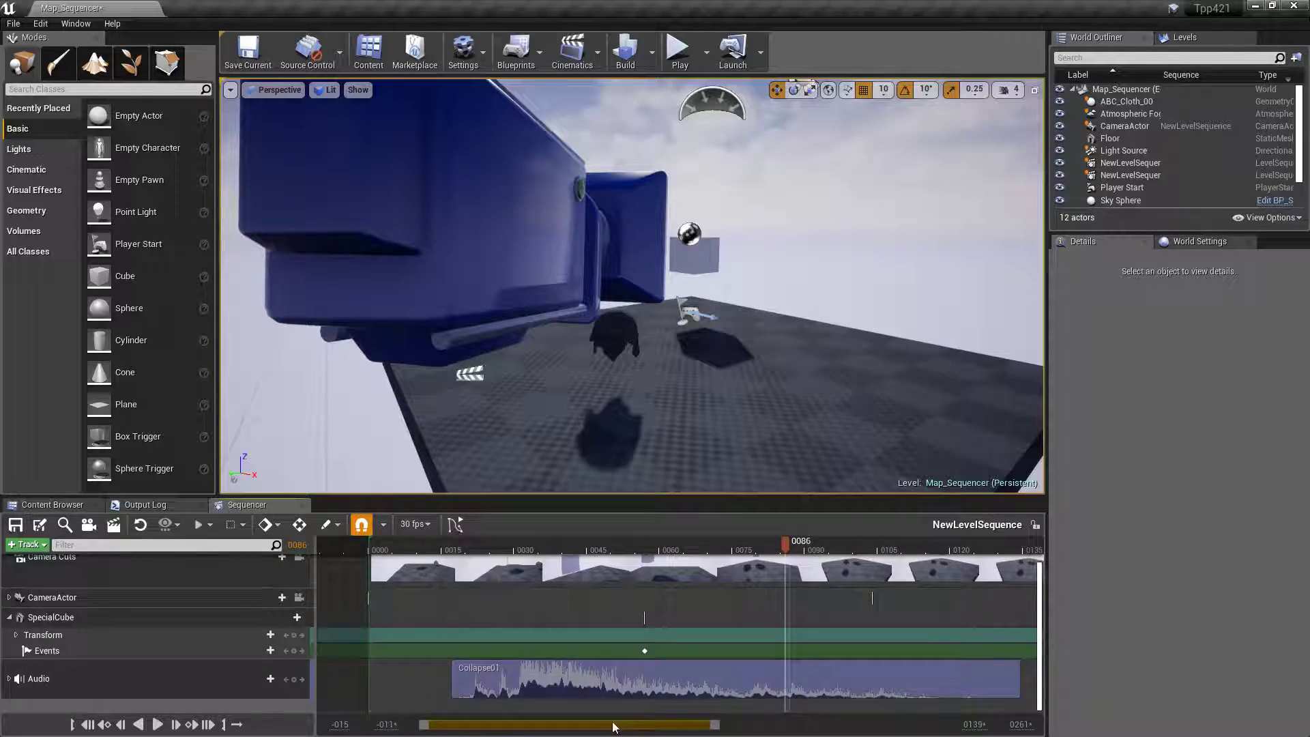
# Clear all marks from the sequence timeline and move the playhead to frame 27
pyautogui.moveTo(802, 545); pyautogui.dragTo(584, 545)
pyautogui.rightClick(568, 547)
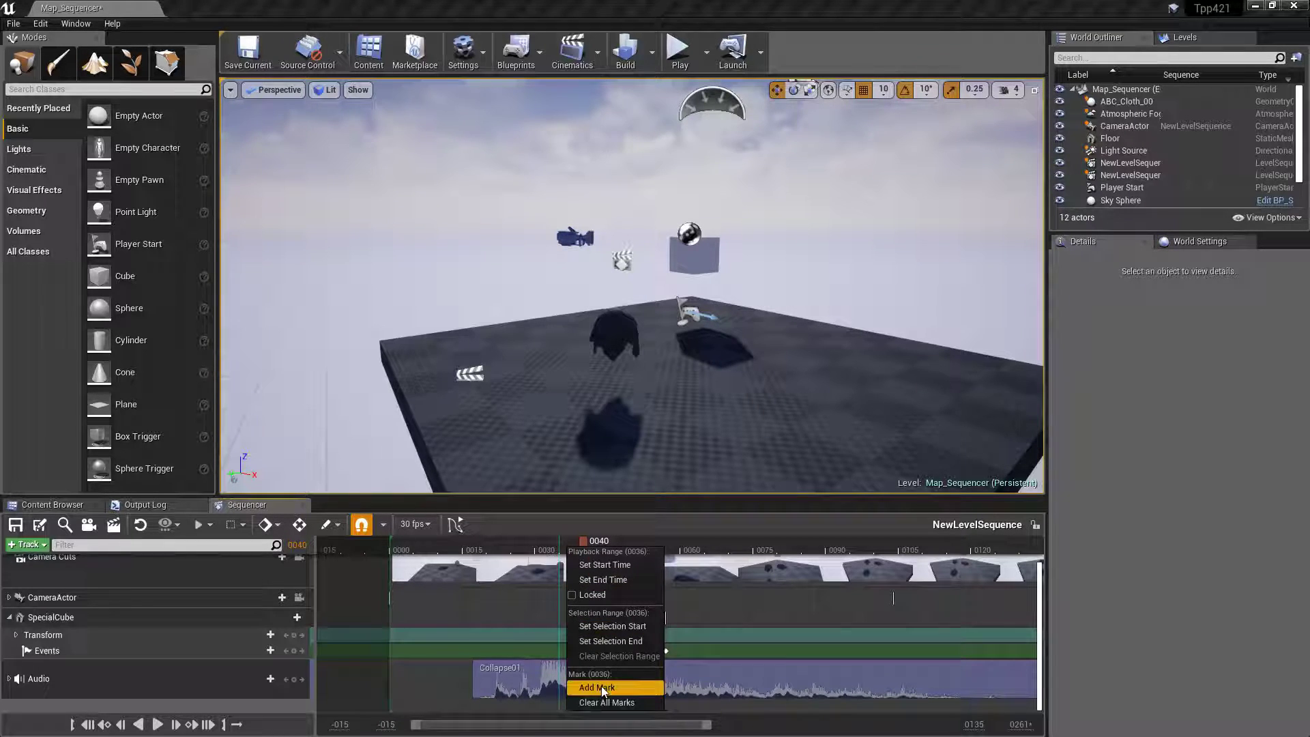
pyautogui.click(597, 703)
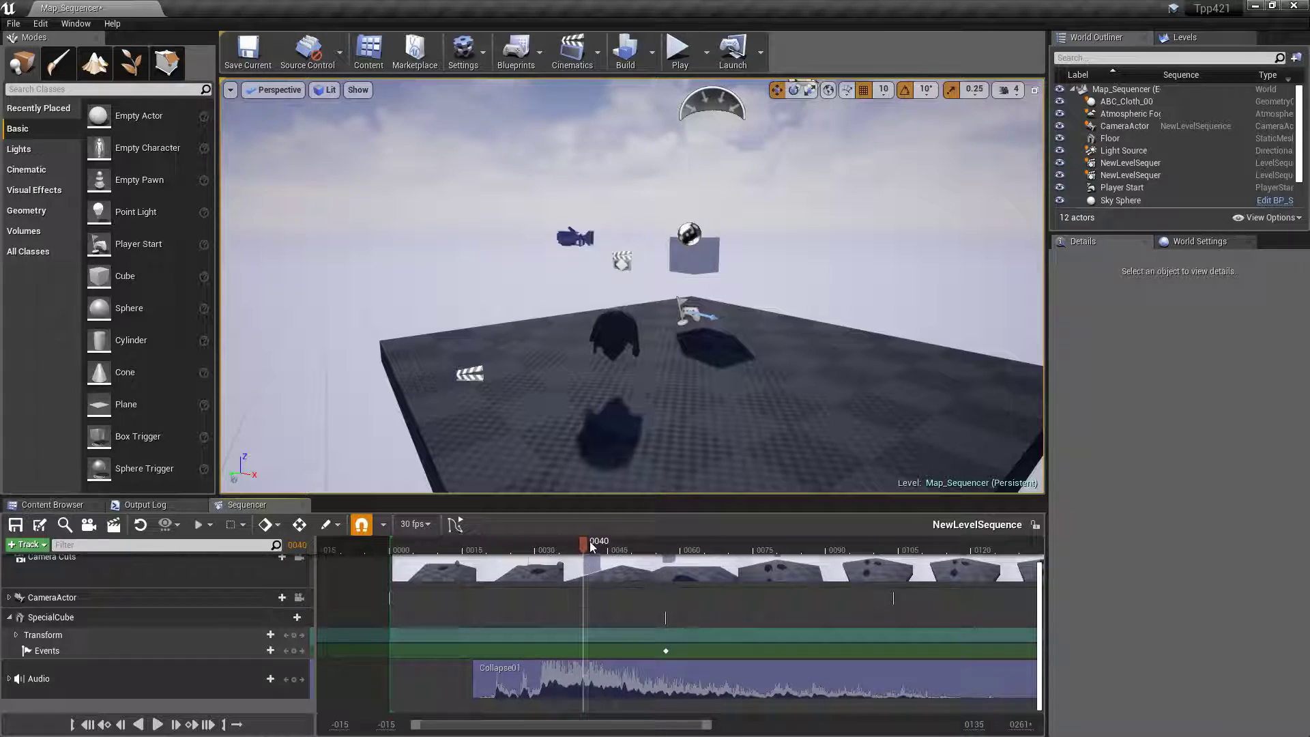
pyautogui.moveTo(589, 542); pyautogui.dragTo(525, 540)
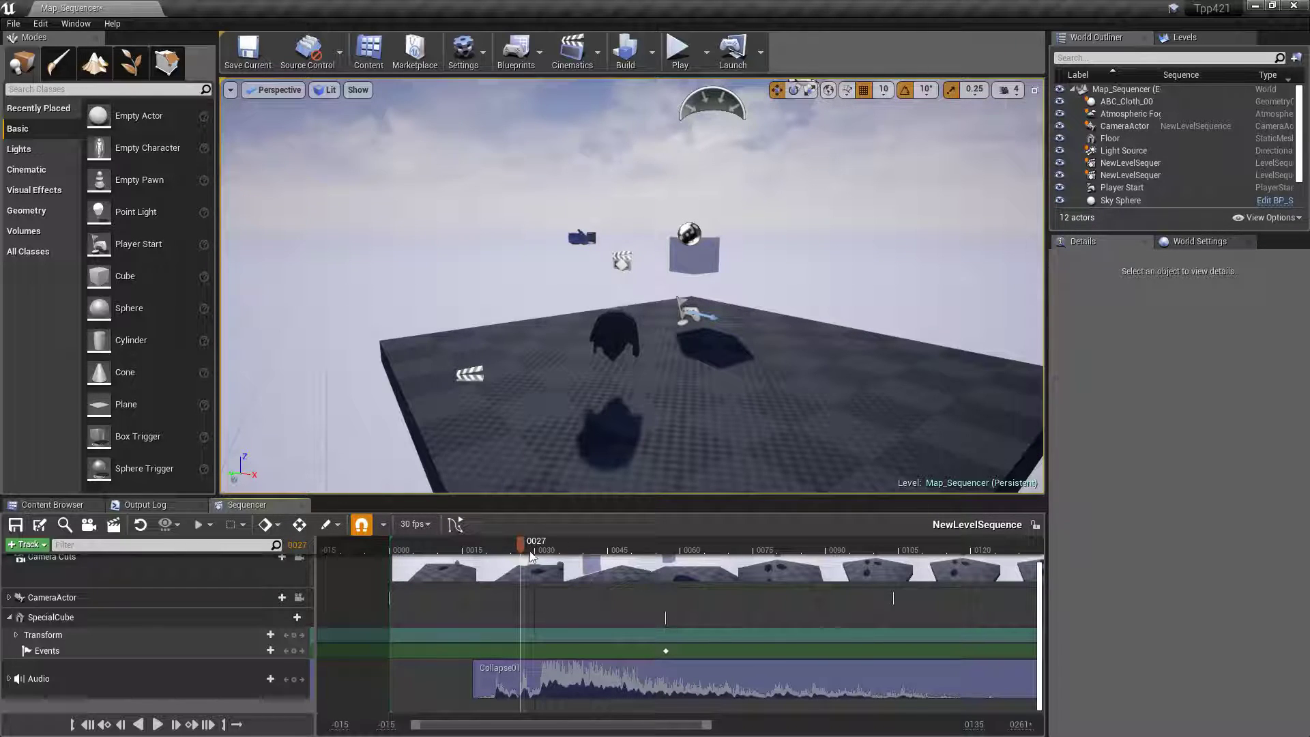
# Move the playhead to frame 30 and clear the remaining mark at about frame 63 from the sequence timeline
pyautogui.moveTo(530, 557); pyautogui.dragTo(612, 546)
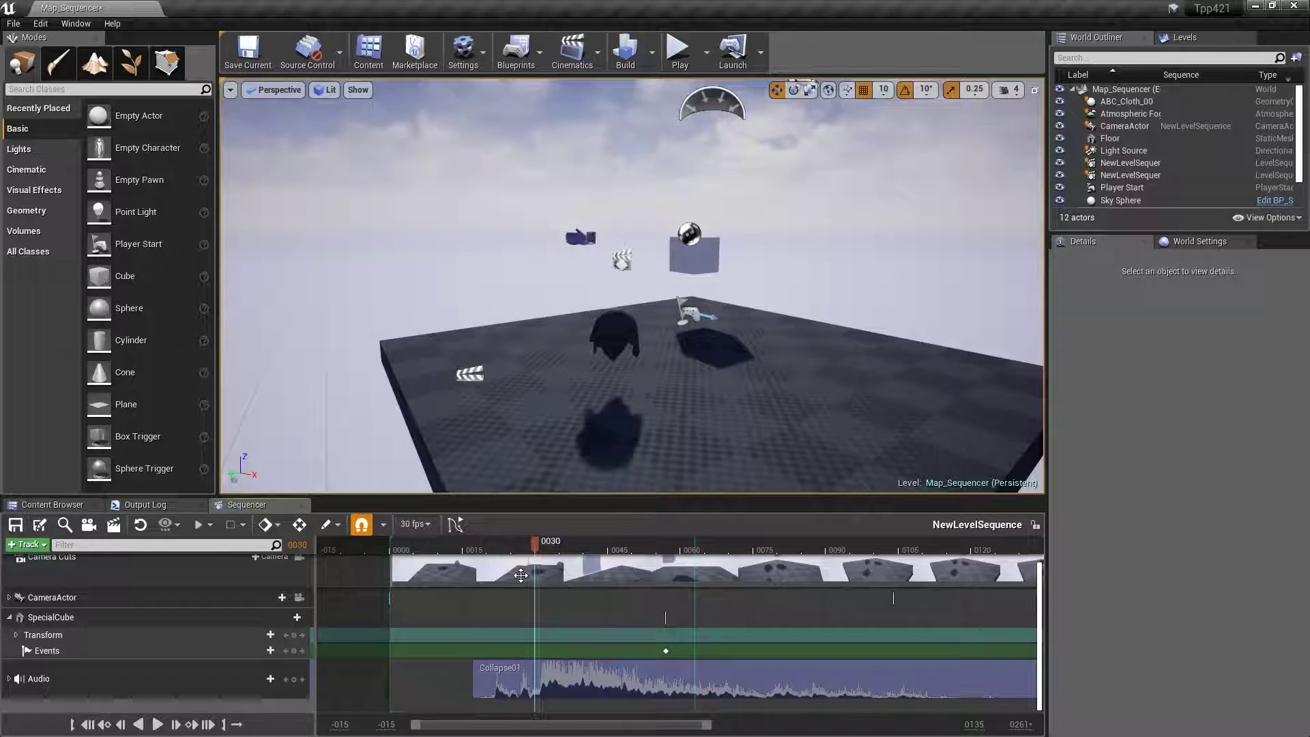
pyautogui.rightClick(582, 541)
pyautogui.click(613, 698)
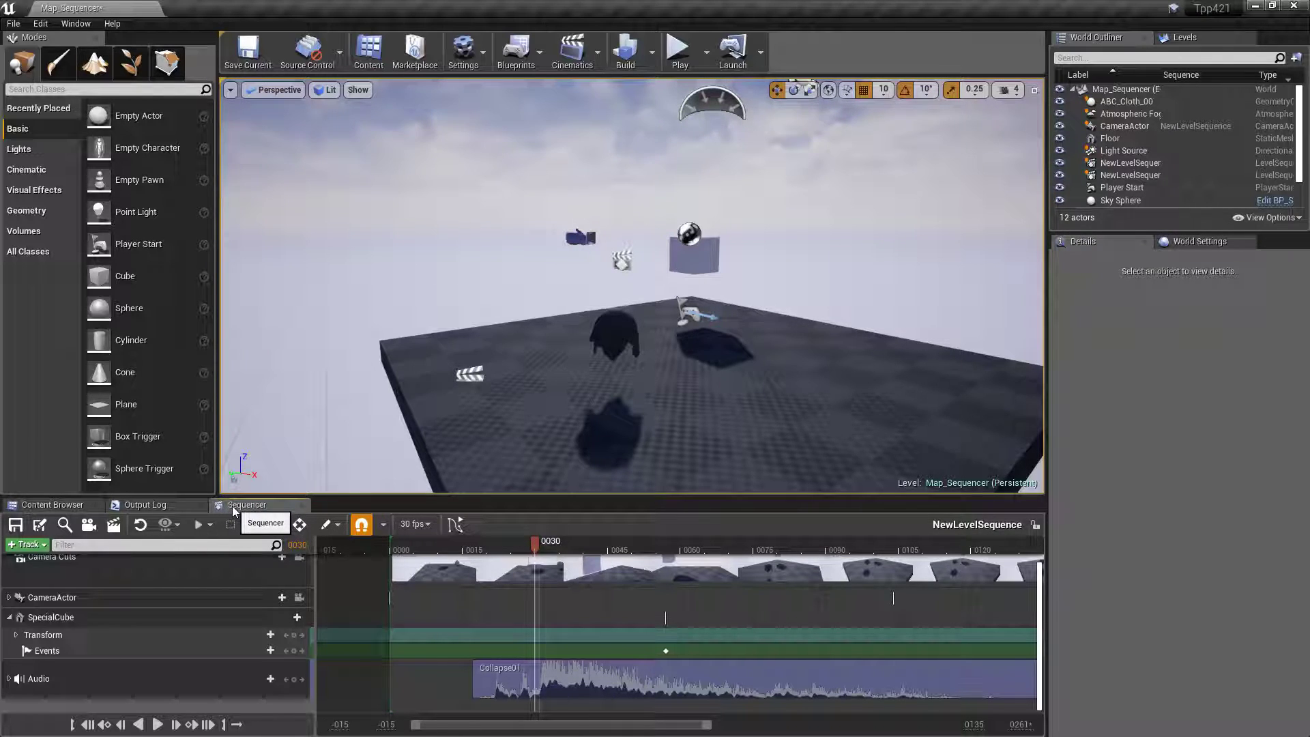
# Examine the Audio Output Format options and the audio file name in the Render Movie Settings, closing them without capturing
pyautogui.click(114, 524)
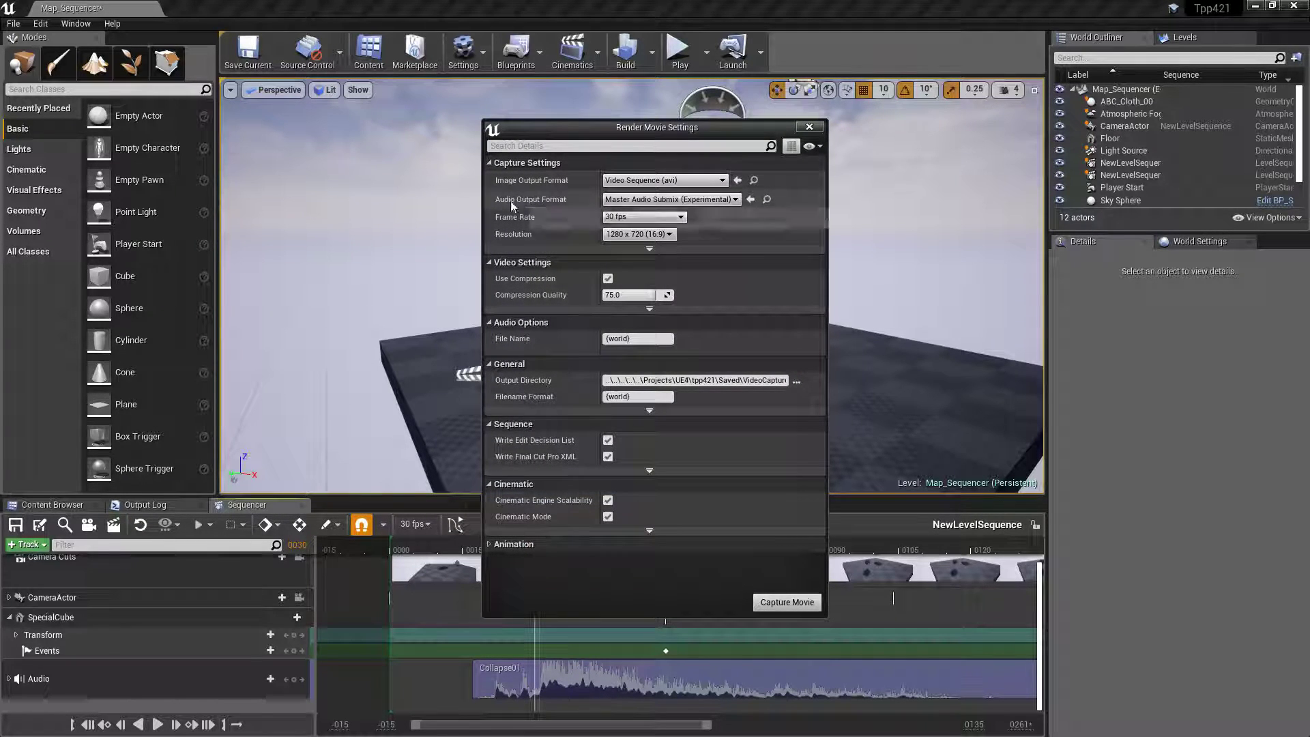
pyautogui.click(641, 199)
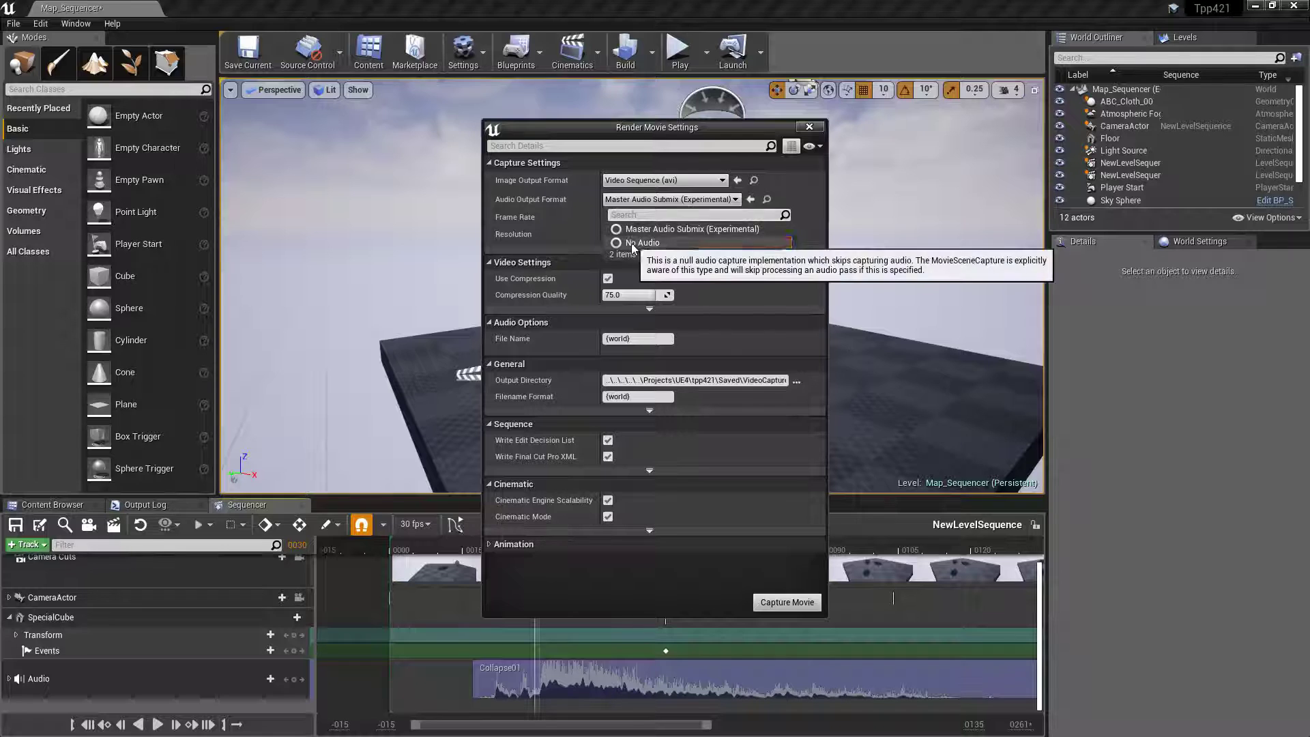
pyautogui.click(633, 217)
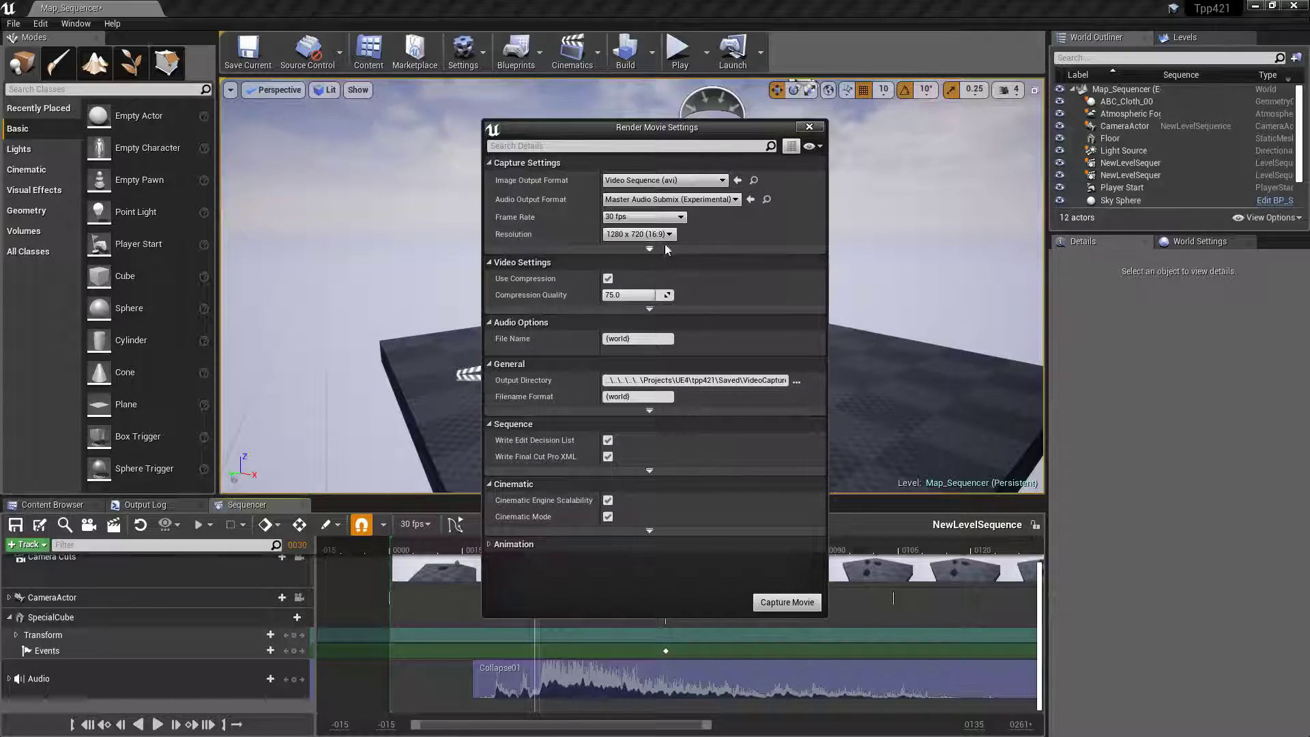
pyautogui.click(682, 199)
pyautogui.click(698, 191)
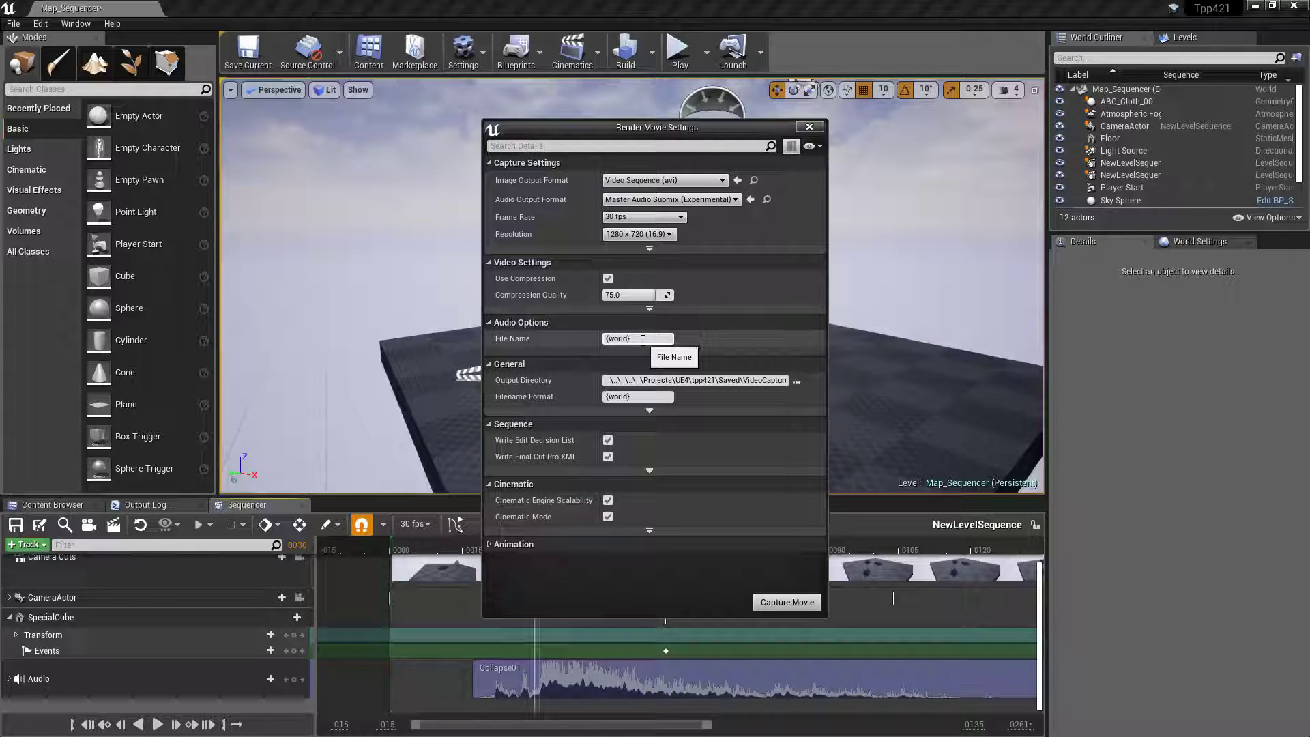
pyautogui.click(811, 128)
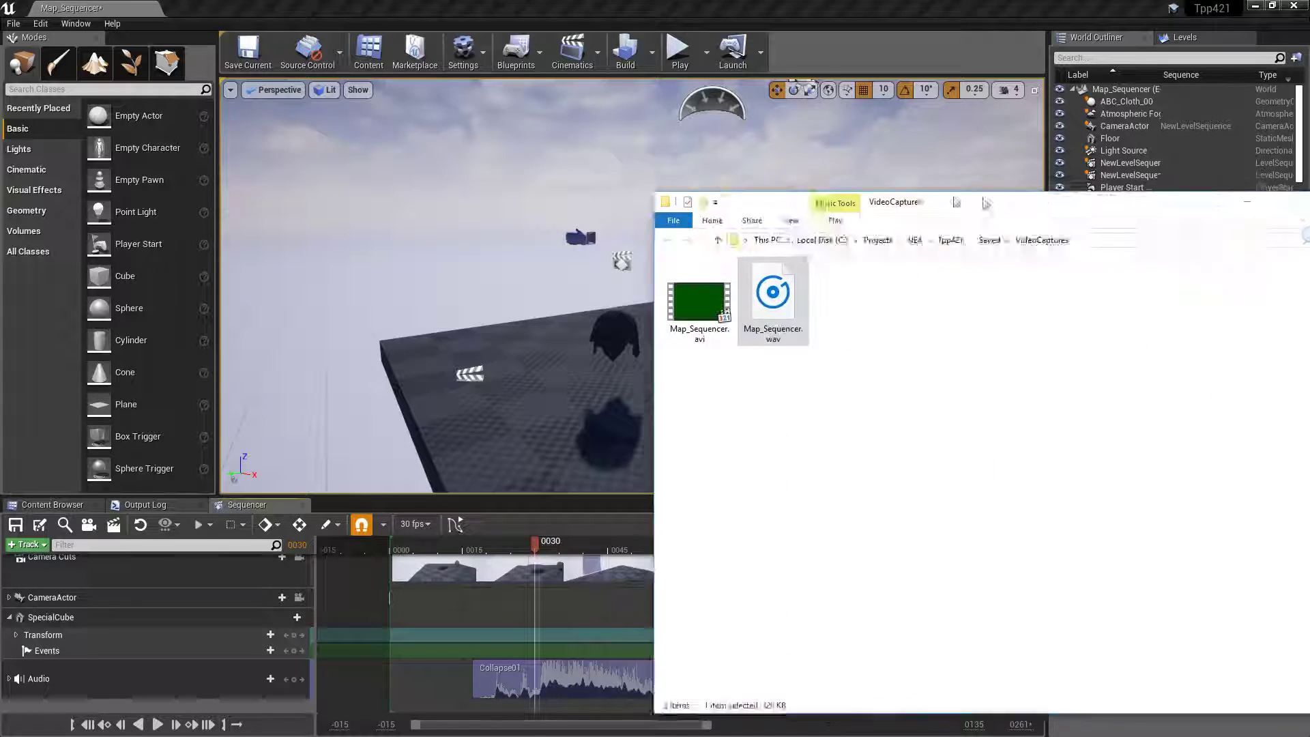
# In the File Explorer window, inspect the rendered Map_Sequencer.avi and Map_Sequencer.wav in the VideoCaptures folder and close it
pyautogui.moveTo(976, 191); pyautogui.dragTo(751, 171)
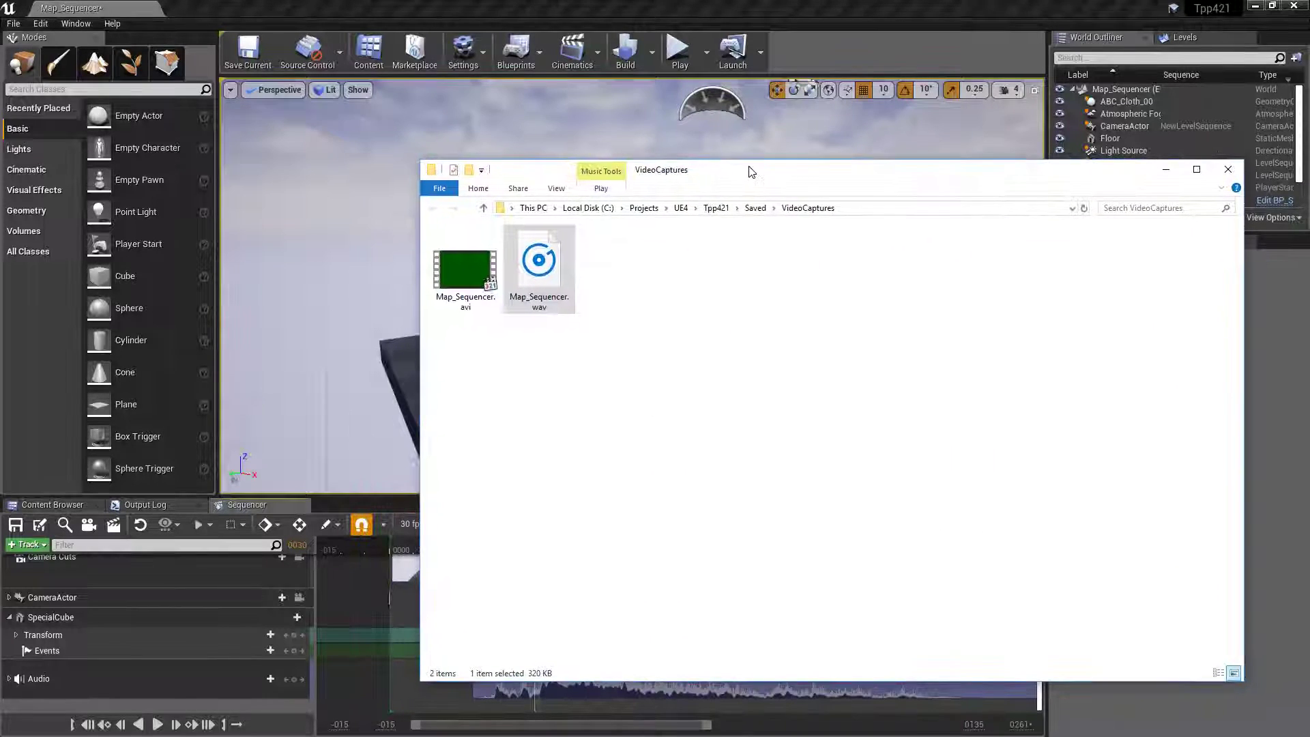
pyautogui.click(469, 306)
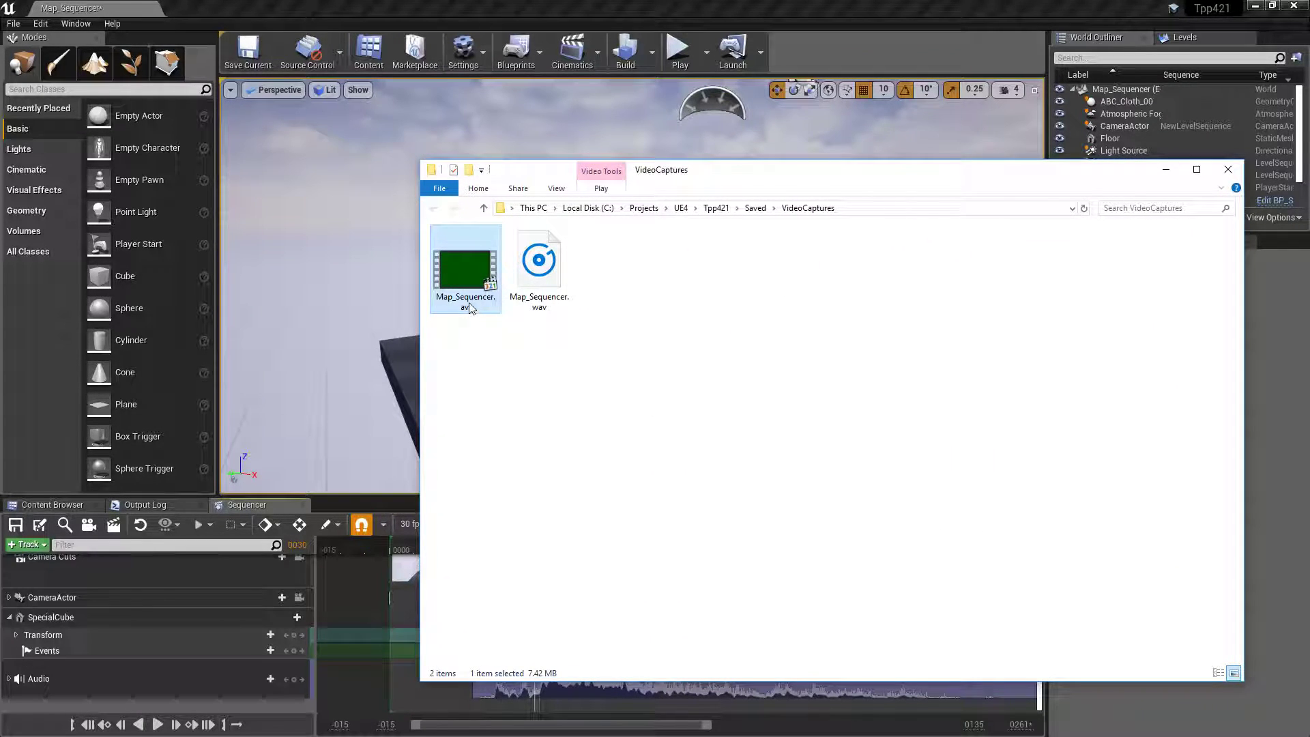
pyautogui.click(539, 299)
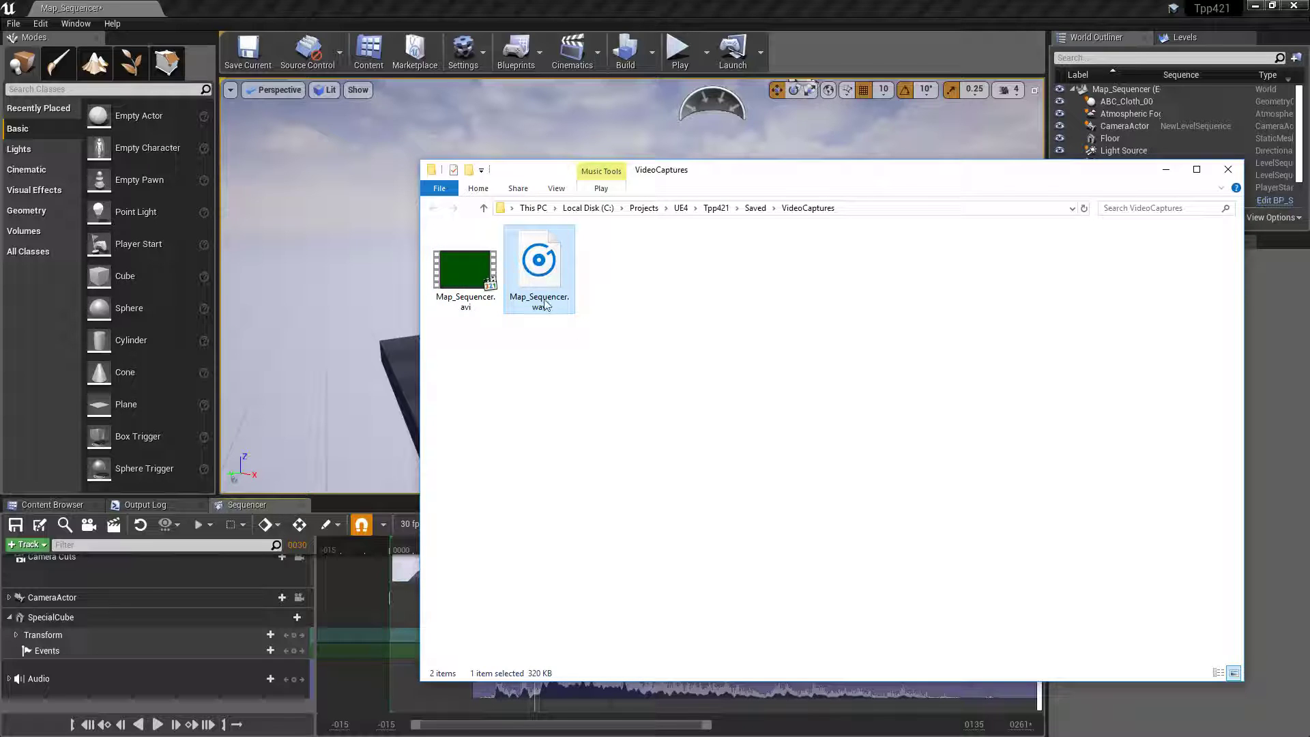
pyautogui.click(1229, 169)
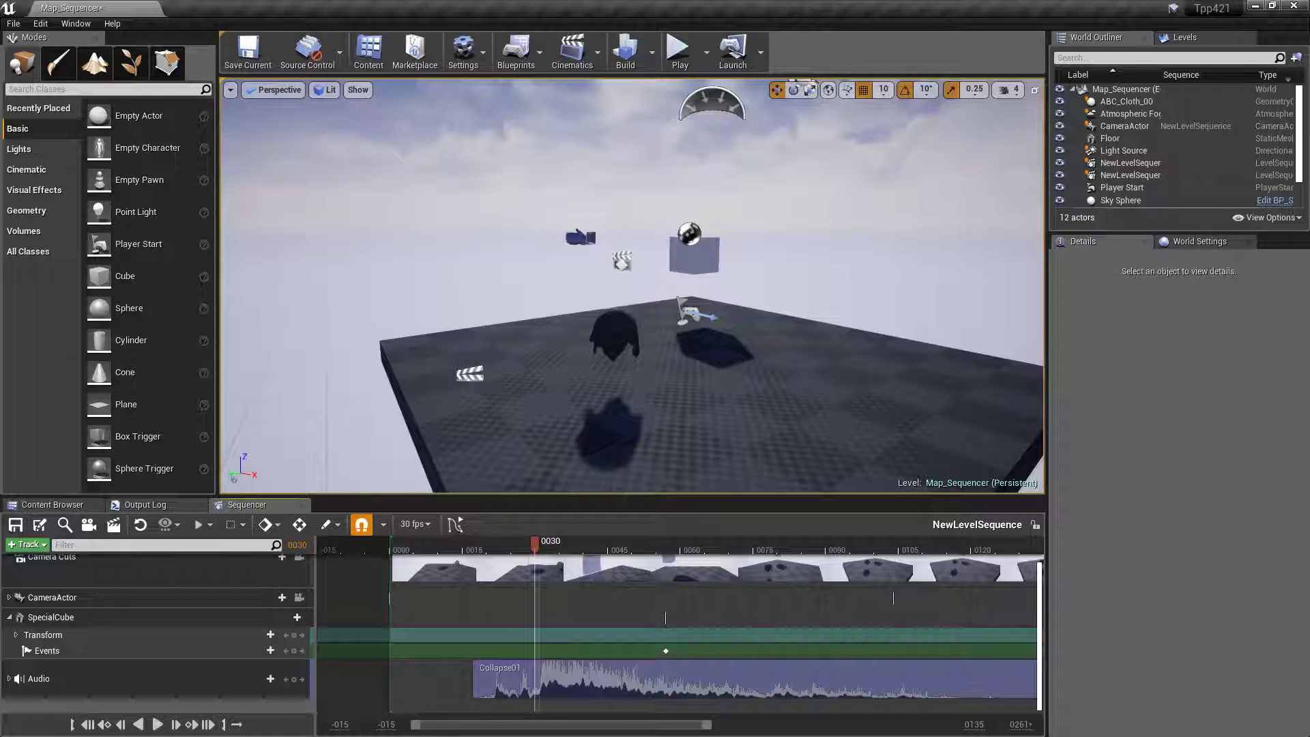
# Bring up the Content Browser at the Examples/Sequencer folder
pyautogui.click(46, 507)
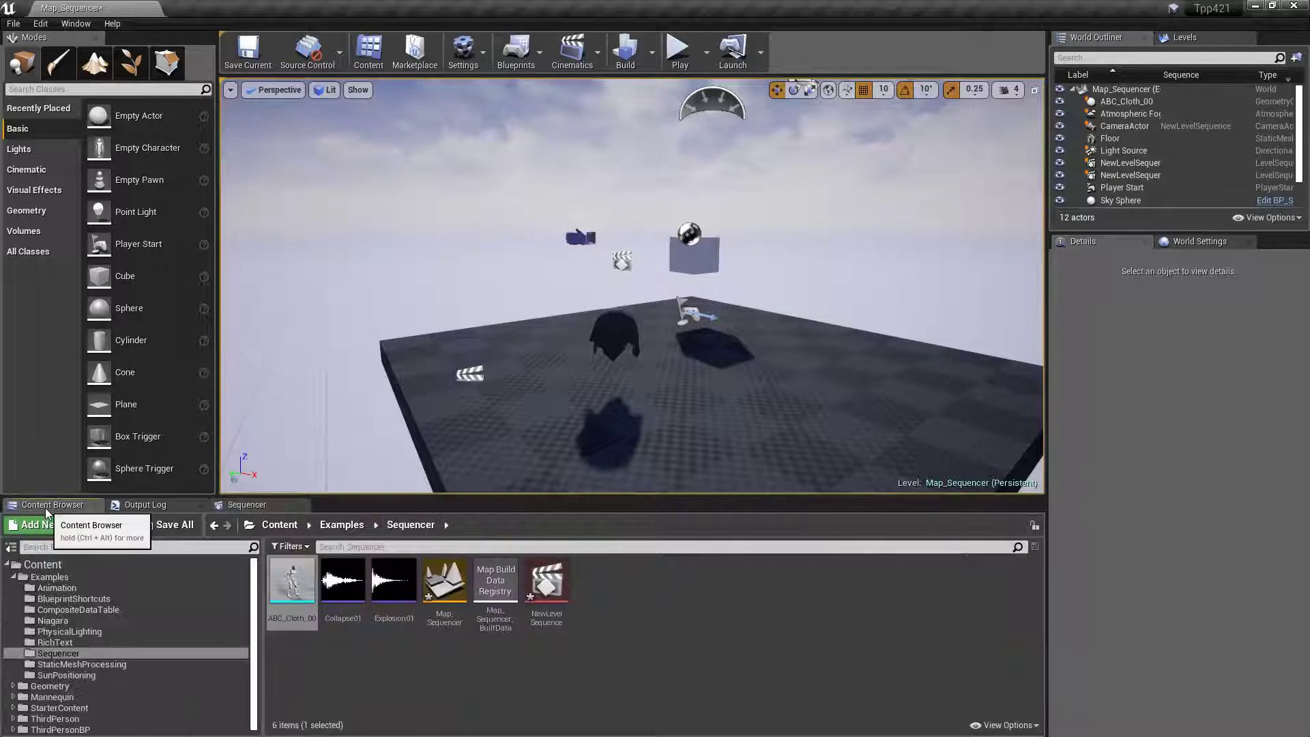